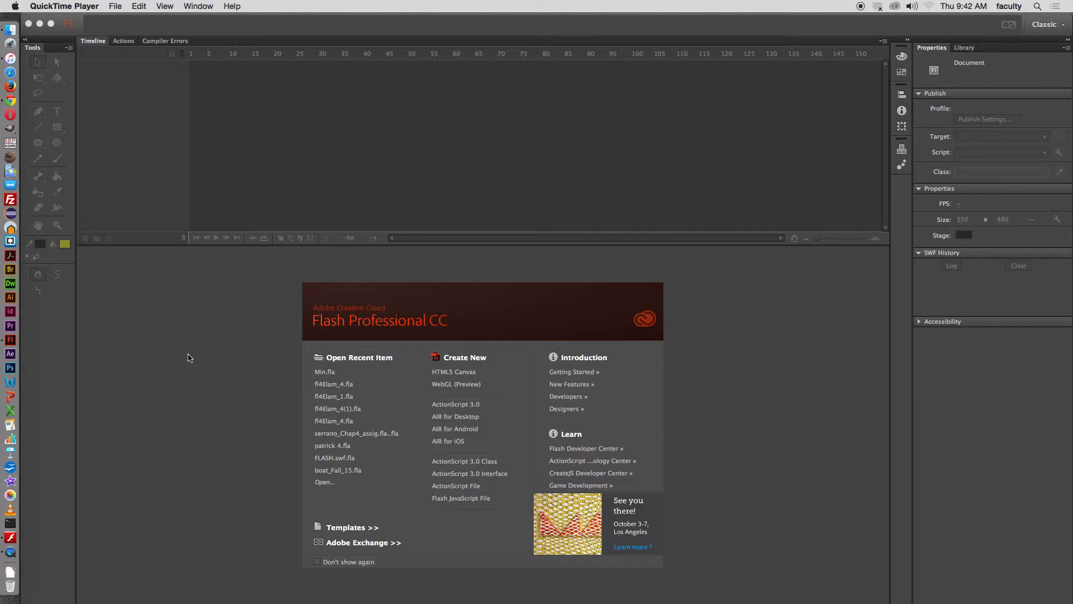
# Step: Switch to Chrome to review the Flash assignment descriptions on the Blackboard page, and return to Flash CC
pyautogui.press('super+Tab')
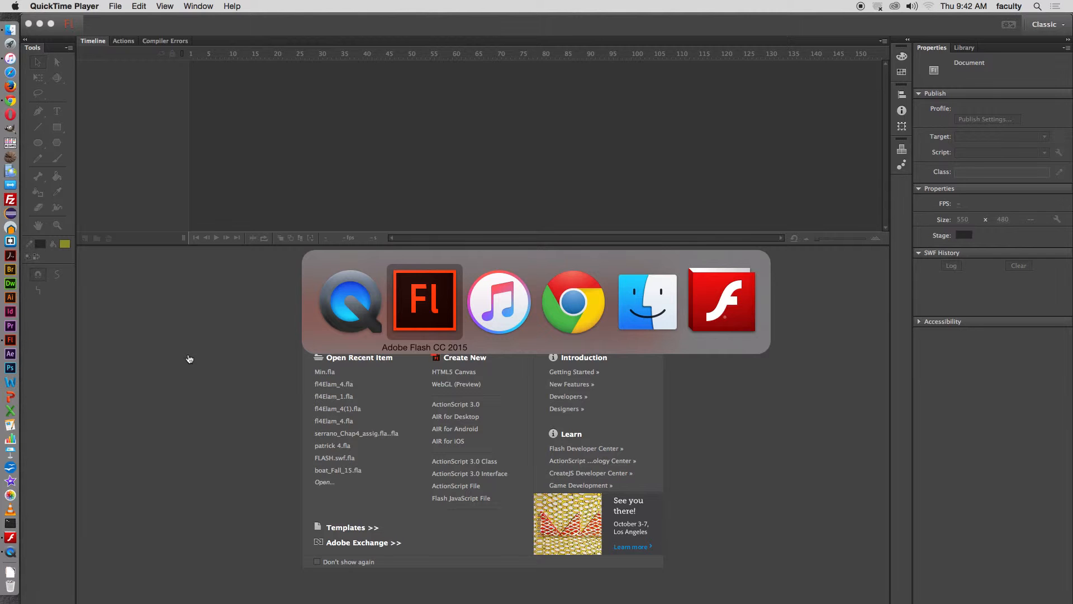
pyautogui.press('super+Tab')
pyautogui.press('super+Tab')
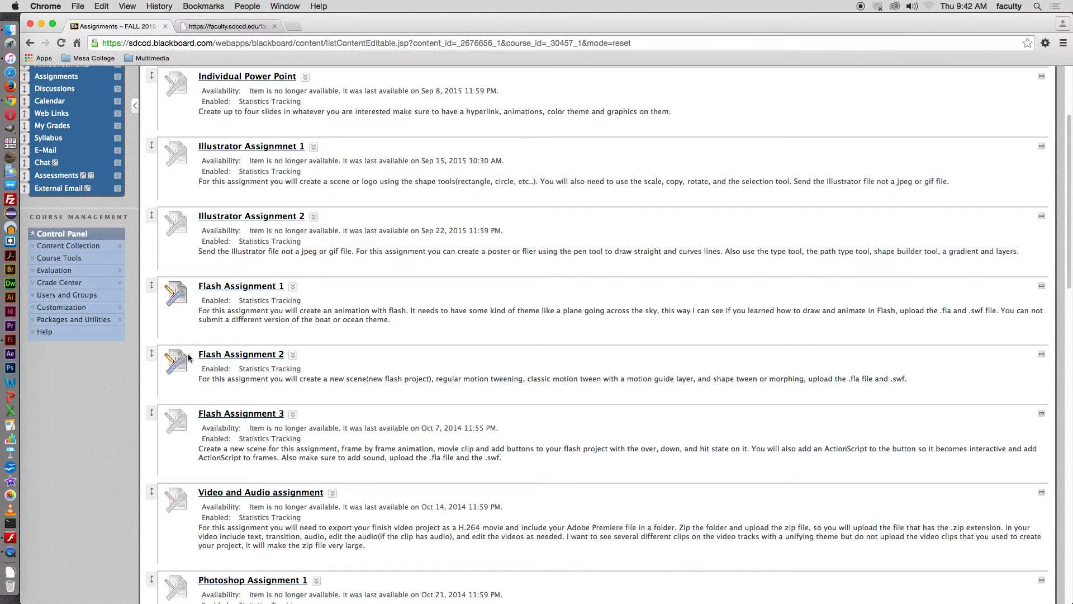
pyautogui.press('super+Tab')
pyautogui.press('super+Tab')
pyautogui.press('super+Tab')
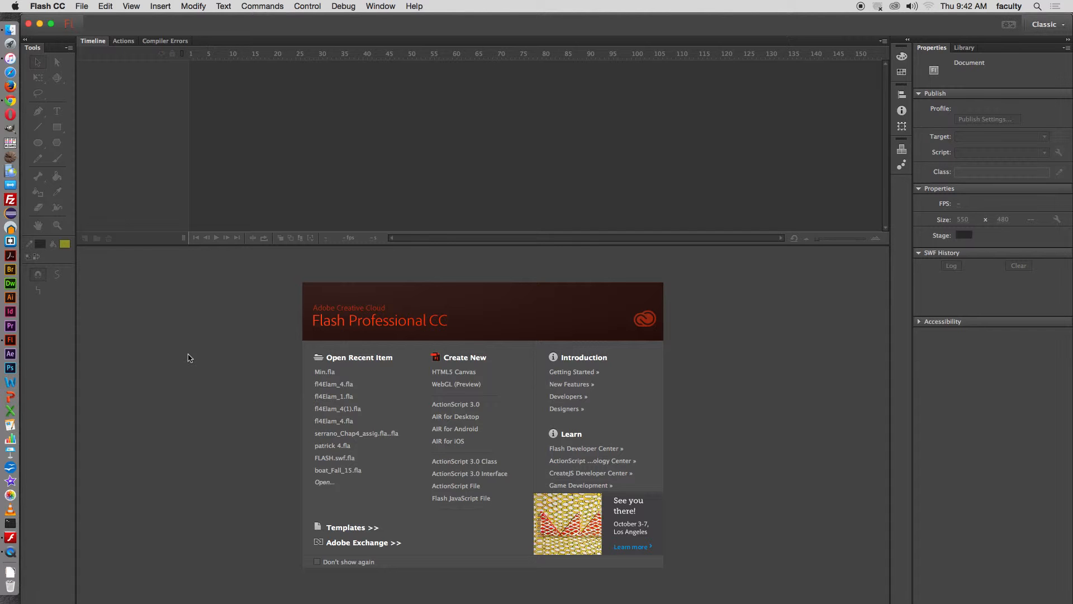
# Step: Create a new ActionScript 3.0 document and set its stage size to 800 x 600 px
pyautogui.click(470, 410)
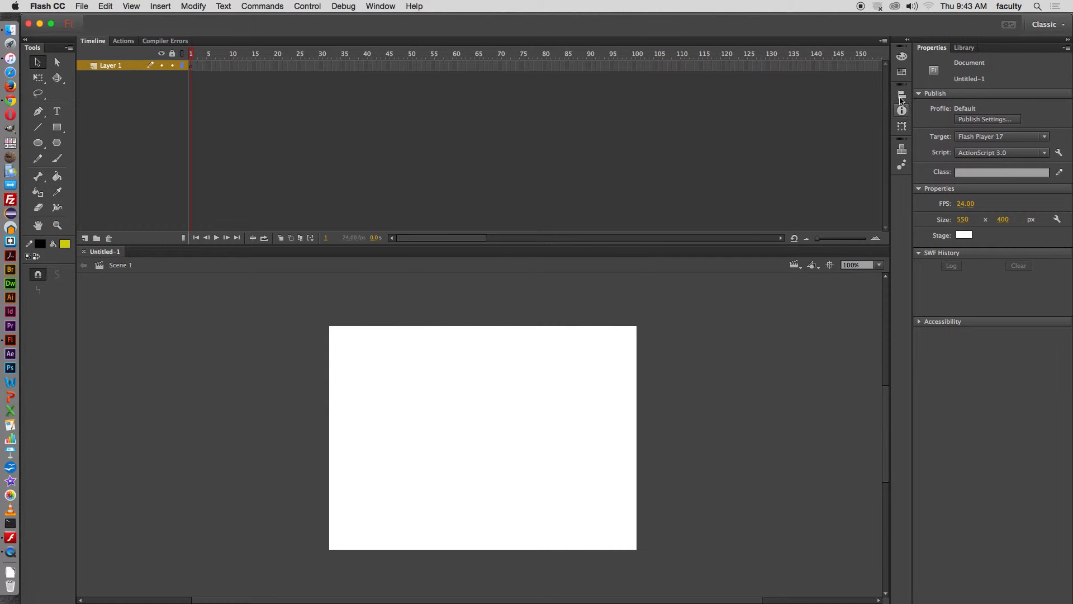
pyautogui.click(962, 219)
pyautogui.write('8')
pyautogui.press('Tab')
pyautogui.write('600')
pyautogui.press('Tab')
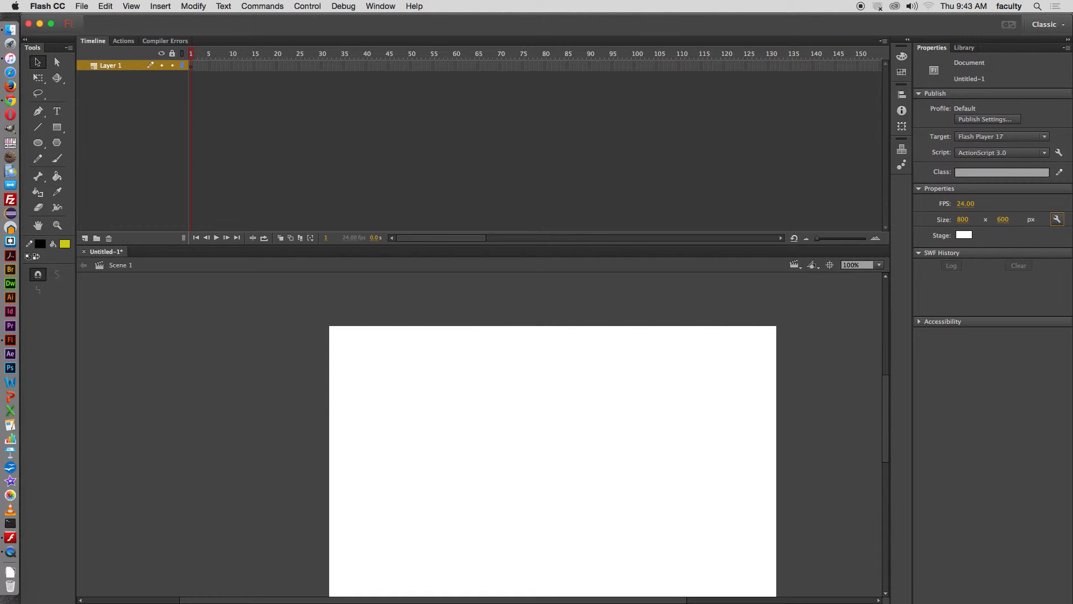
# Step: Draw a red-filled rectangle about 138 x 54 px near the stage's left edge, above mid-height
pyautogui.moveTo(624, 244); pyautogui.dragTo(623, 187)
pyautogui.click(587, 281)
pyautogui.moveTo(586, 281); pyautogui.dragTo(512, 242)
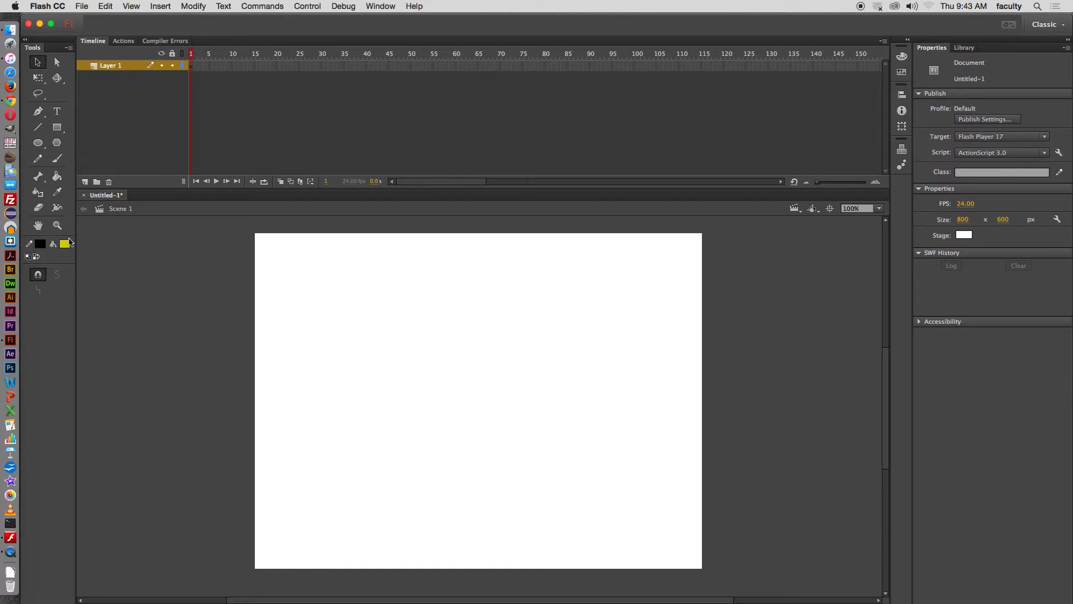
pyautogui.click(65, 244)
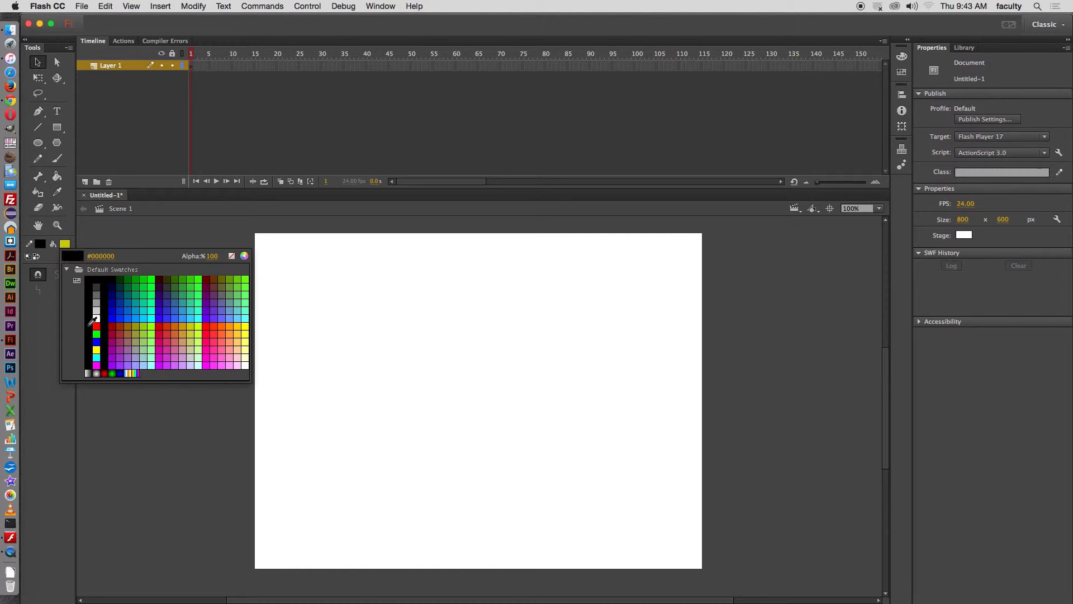
pyautogui.click(96, 325)
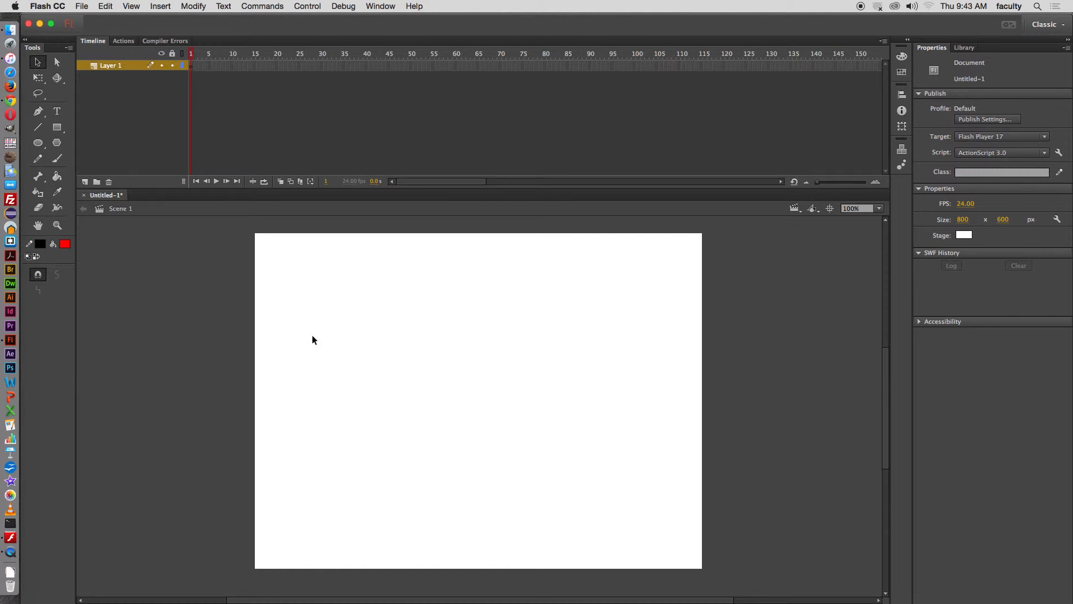
pyautogui.click(55, 128)
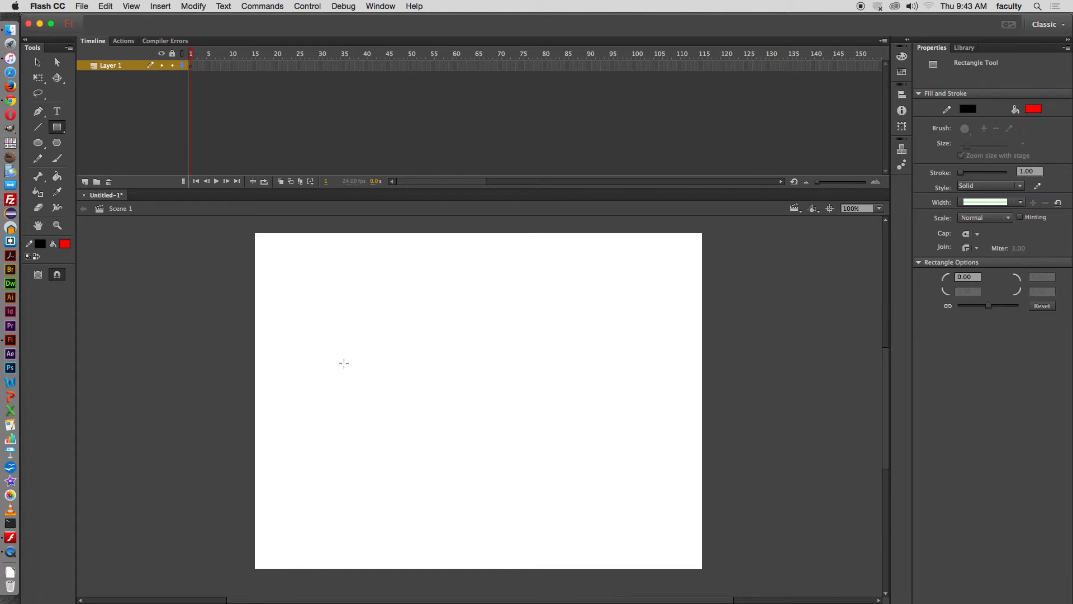
pyautogui.moveTo(281, 318)
pyautogui.mouseDown()
pyautogui.moveTo(318, 343)
pyautogui.moveTo(358, 348)
pyautogui.mouseUp()
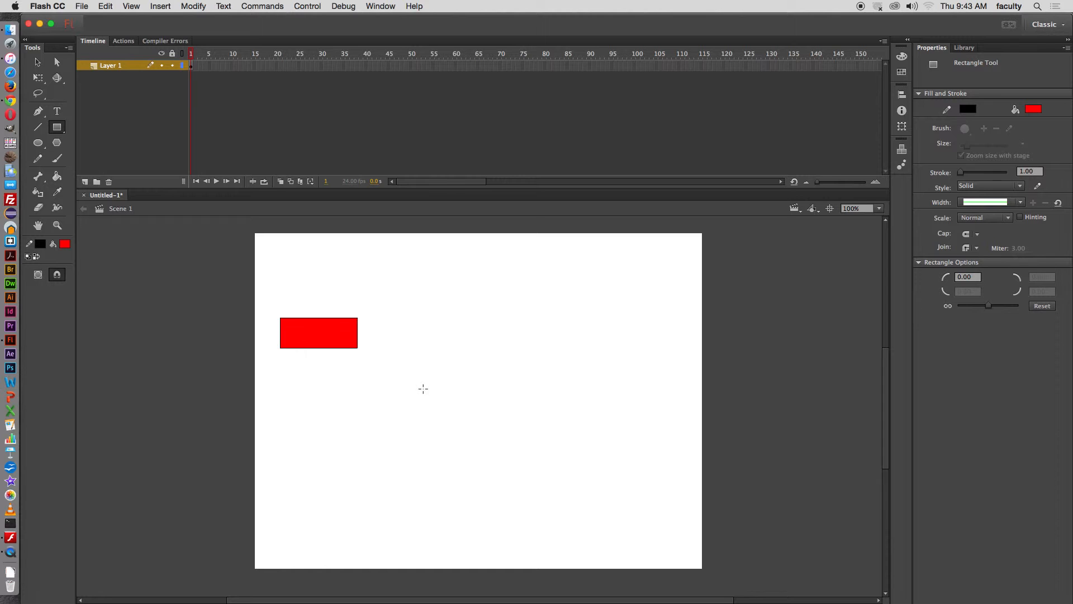
# Step: Convert the red rectangle, including its outline, to a Graphic symbol named rect
pyautogui.click(45, 67)
pyautogui.moveTo(256, 283); pyautogui.dragTo(386, 378)
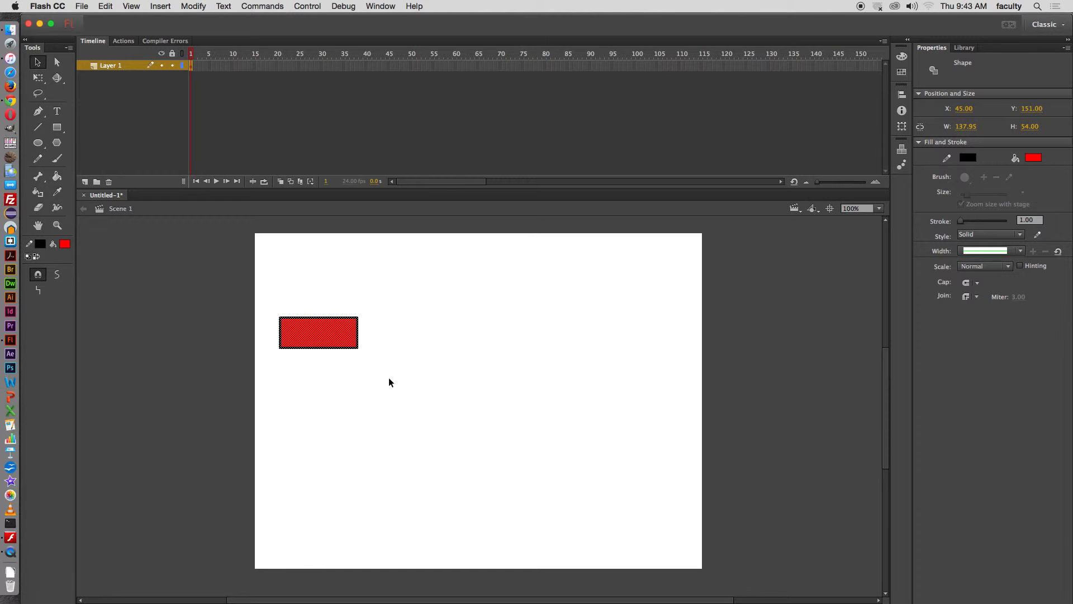
pyautogui.rightClick(336, 342)
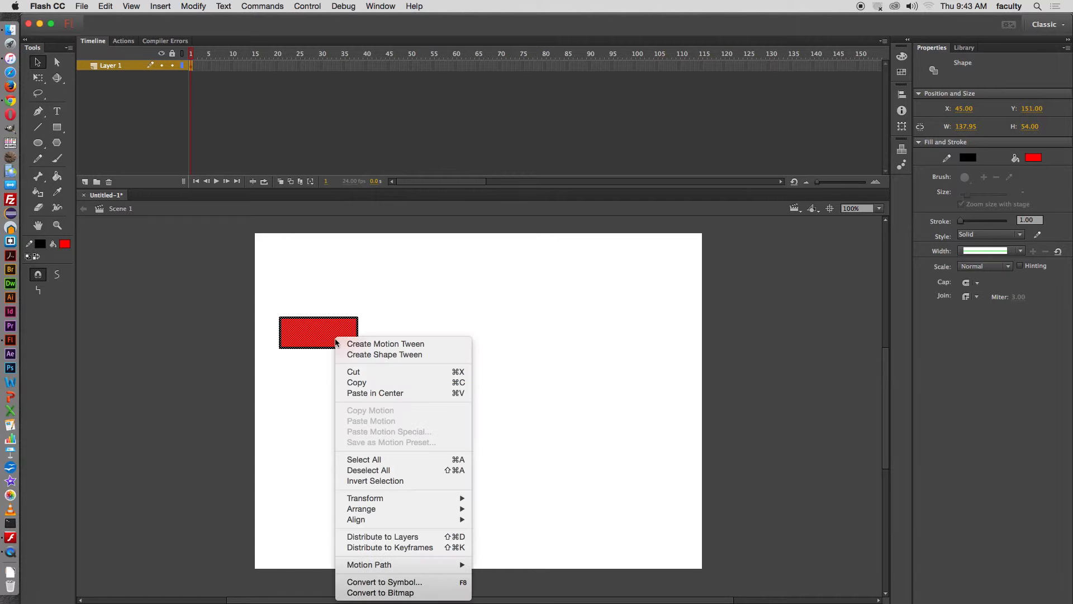
pyautogui.click(416, 590)
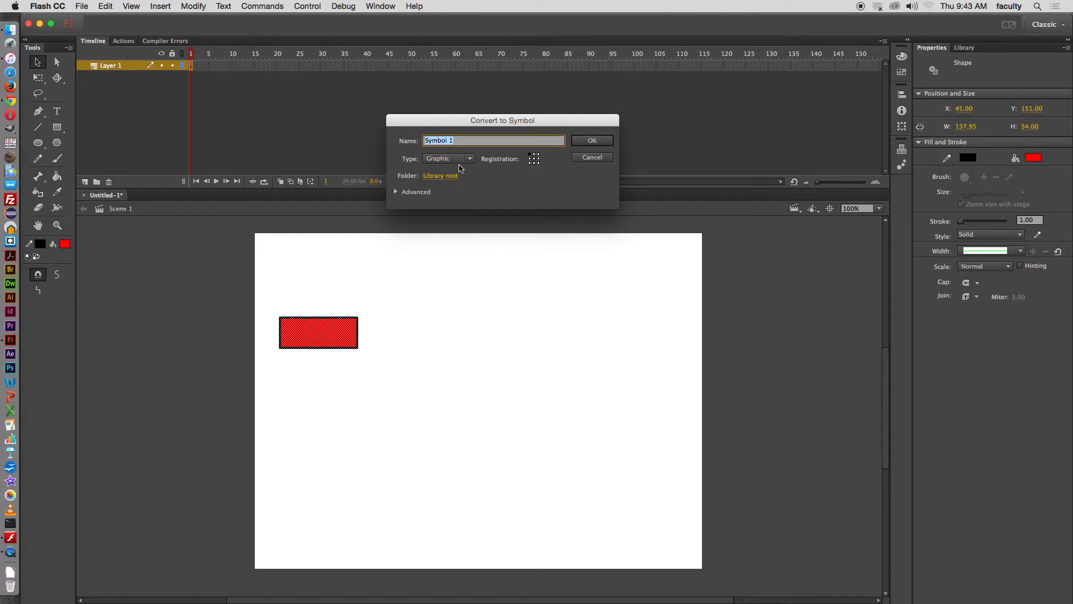
pyautogui.write('re')
pyautogui.press('BackSpace')
pyautogui.click(455, 163)
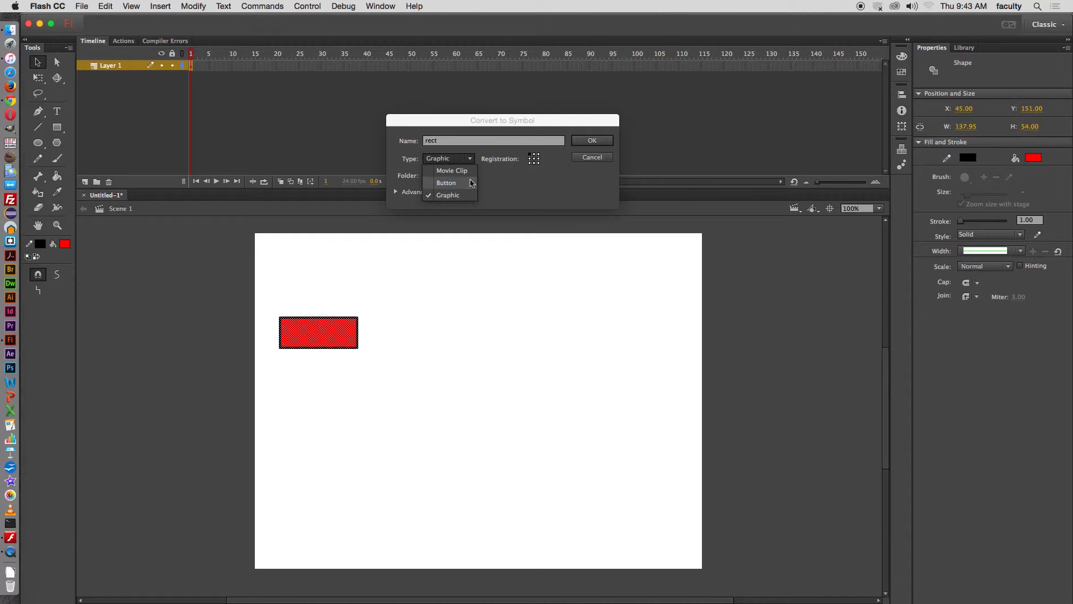
pyautogui.click(509, 191)
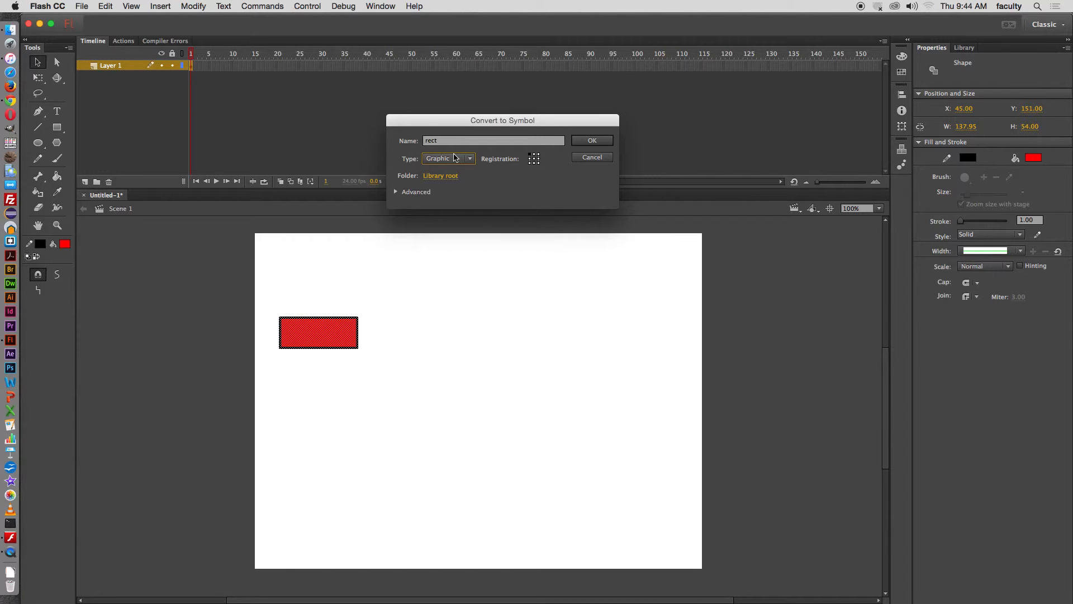
pyautogui.click(586, 143)
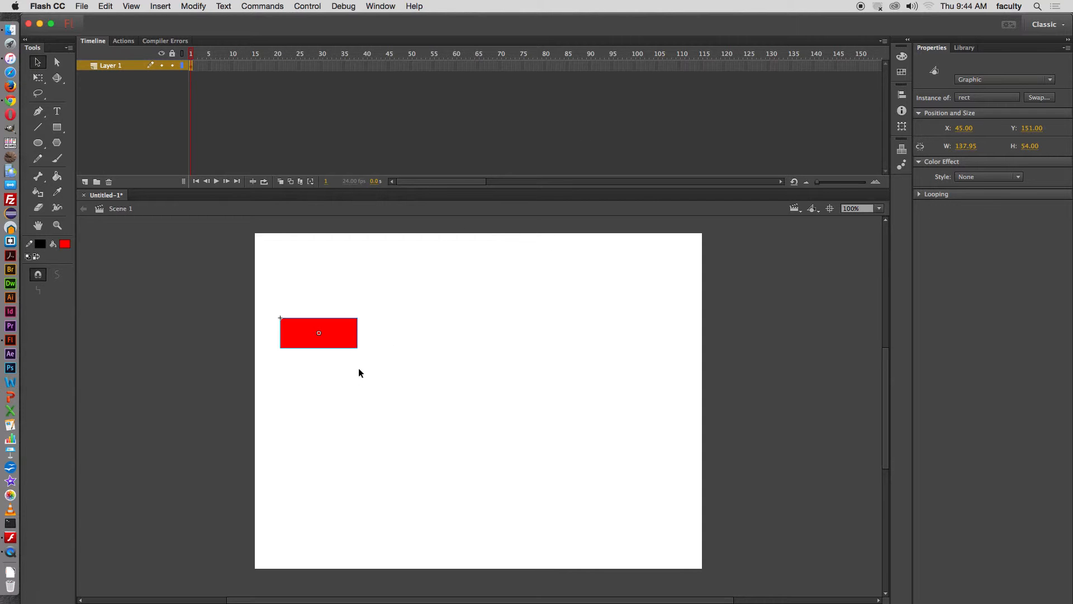
pyautogui.click(342, 354)
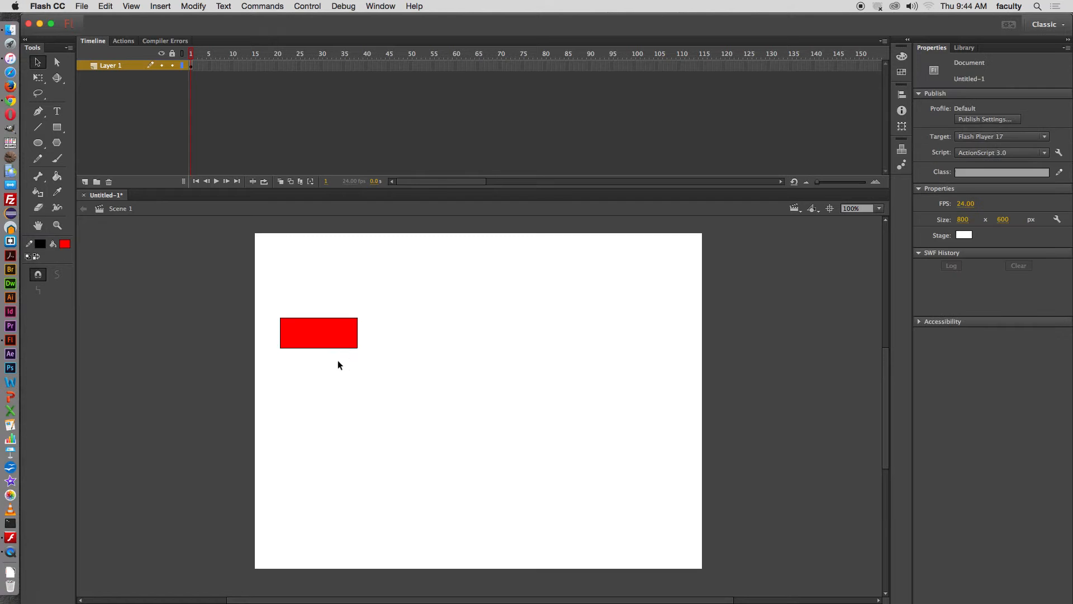
pyautogui.click(330, 335)
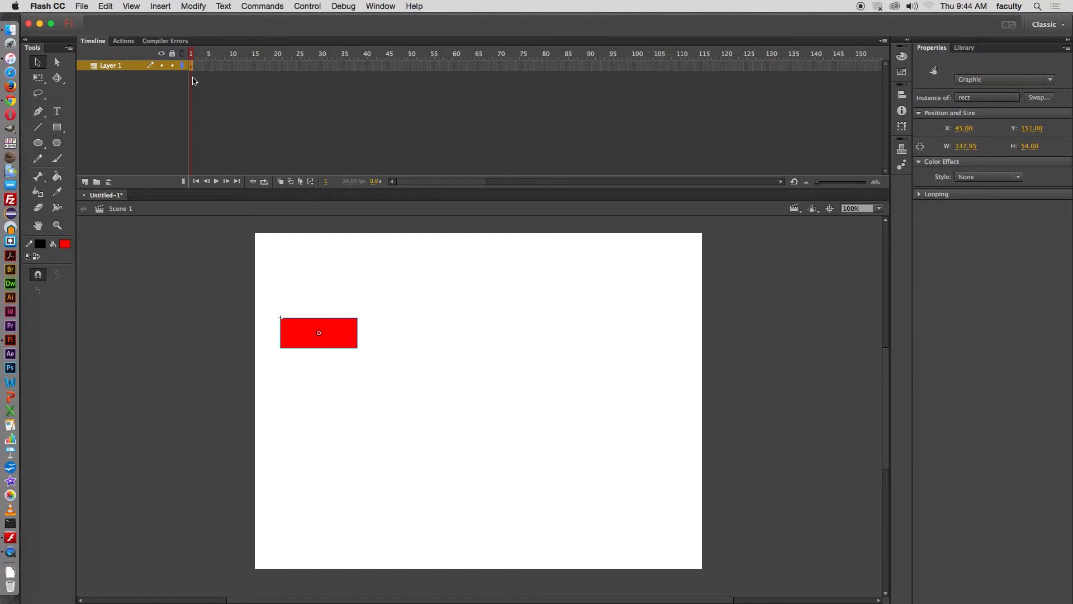
# Step: Create a motion tween from frame 1 of Layer 1 and extend its span to frame 48
pyautogui.click(193, 72)
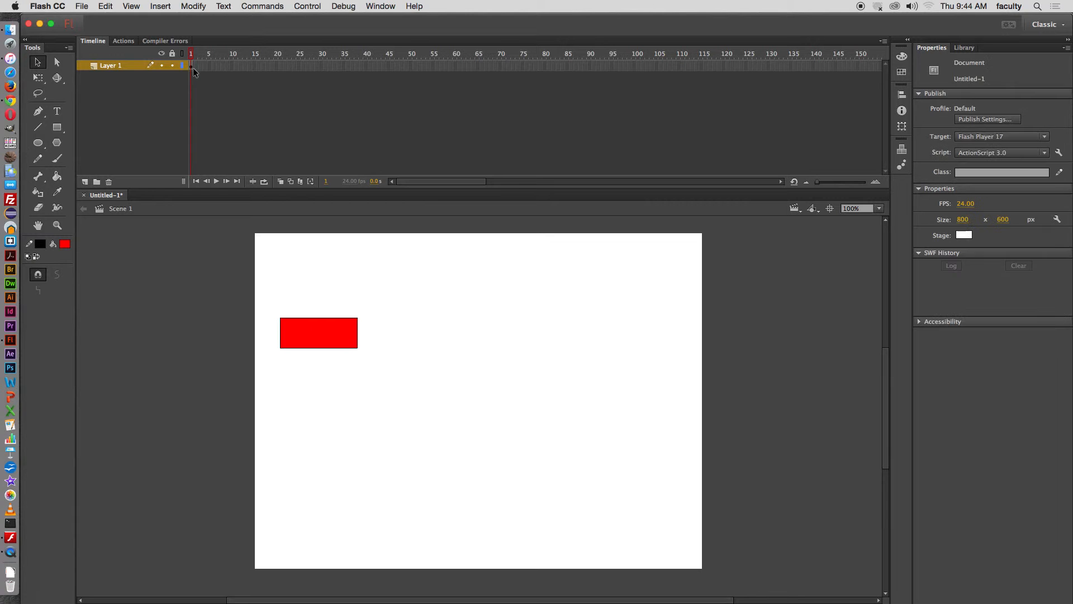
pyautogui.click(193, 67)
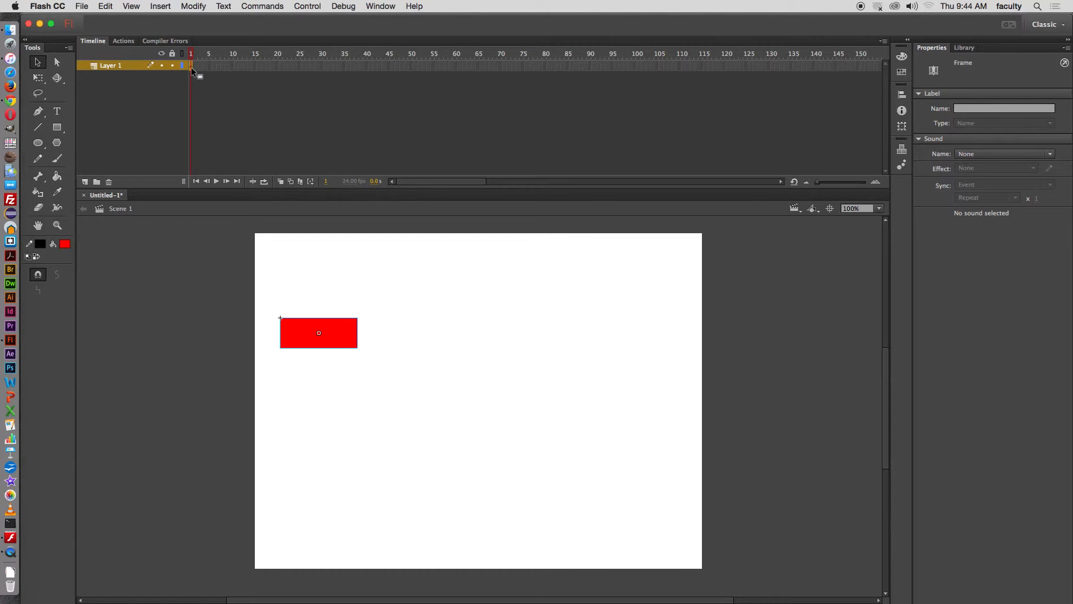
pyautogui.rightClick(191, 67)
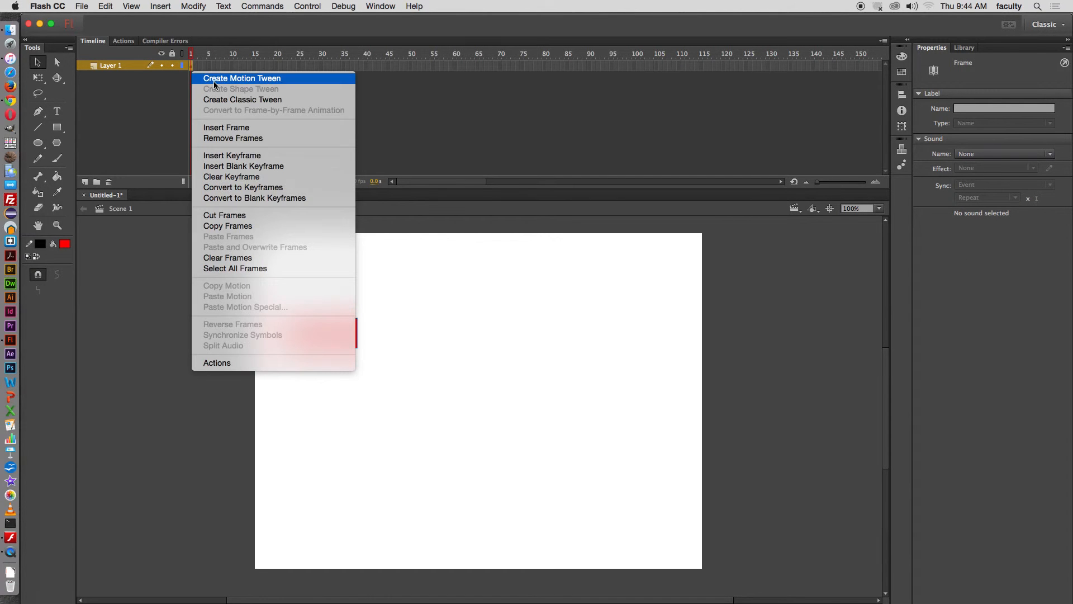
pyautogui.click(215, 78)
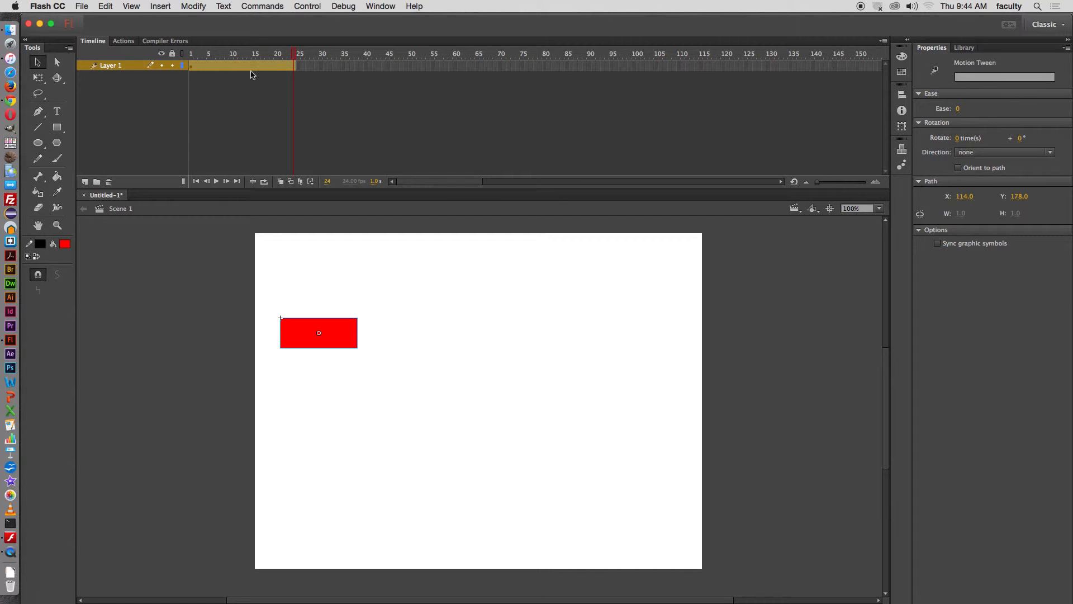
pyautogui.click(293, 68)
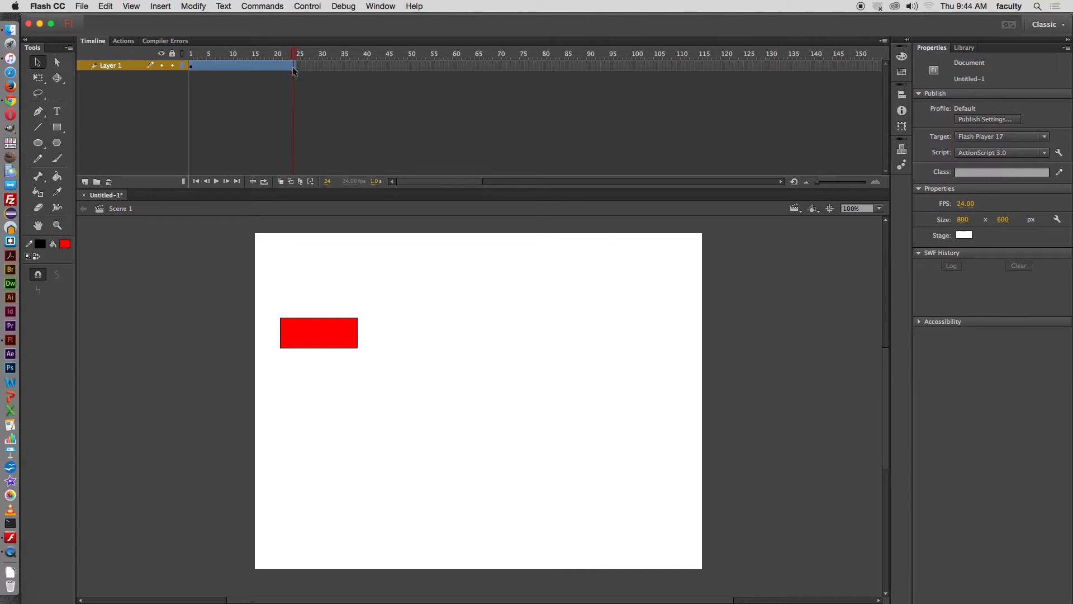
pyautogui.moveTo(293, 68); pyautogui.dragTo(416, 60)
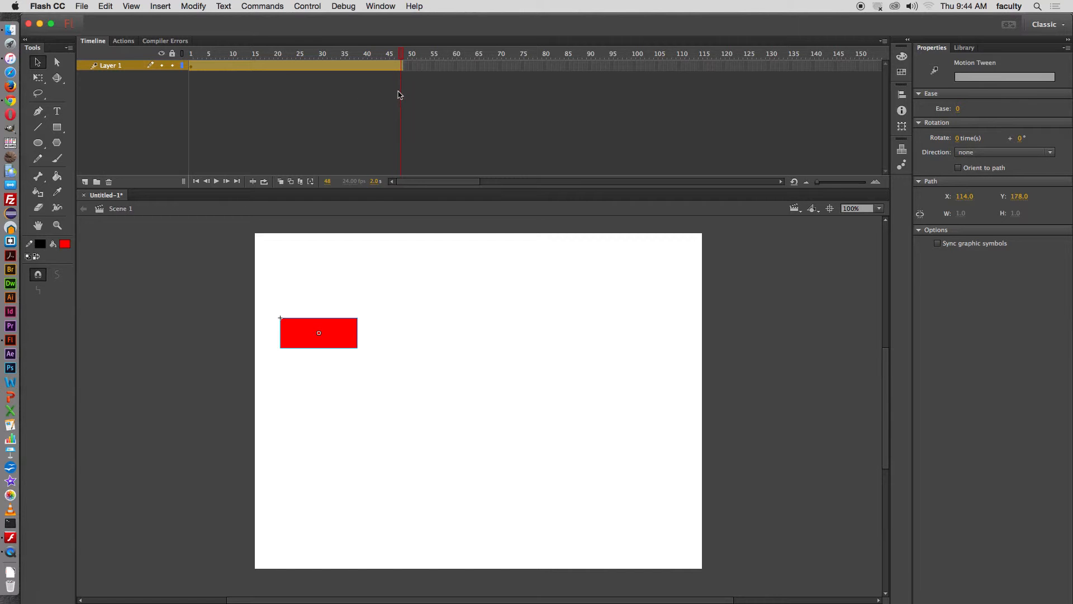
# Step: Move the rectangle at frame 48 to about X 601, Y 465 near the stage's lower-right corner and test the movie from frame 1
pyautogui.moveTo(347, 338); pyautogui.dragTo(649, 512)
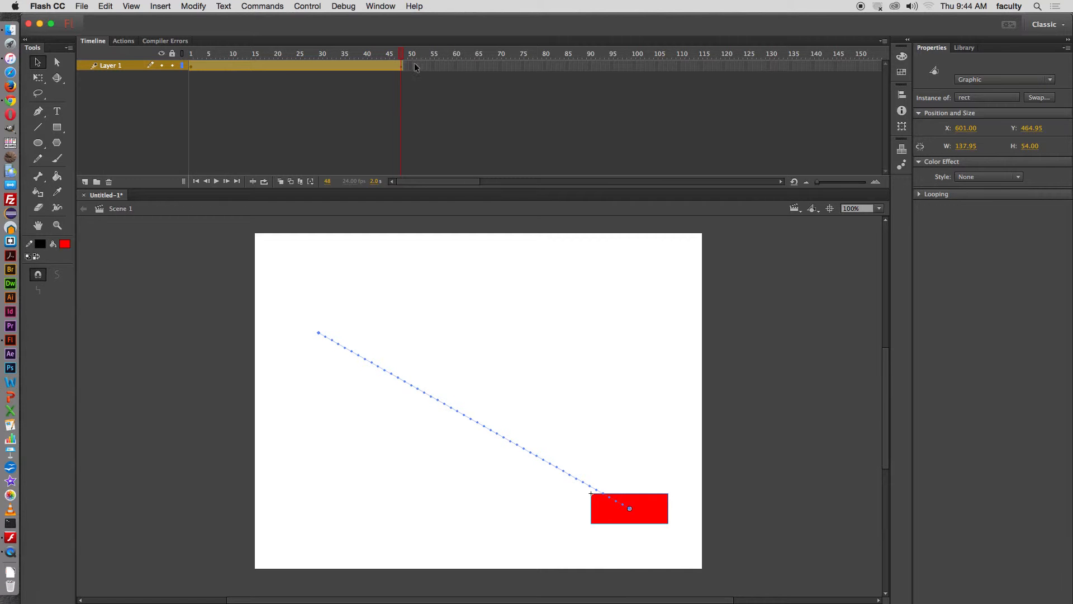
pyautogui.moveTo(401, 54); pyautogui.dragTo(152, 80)
pyautogui.click(154, 80)
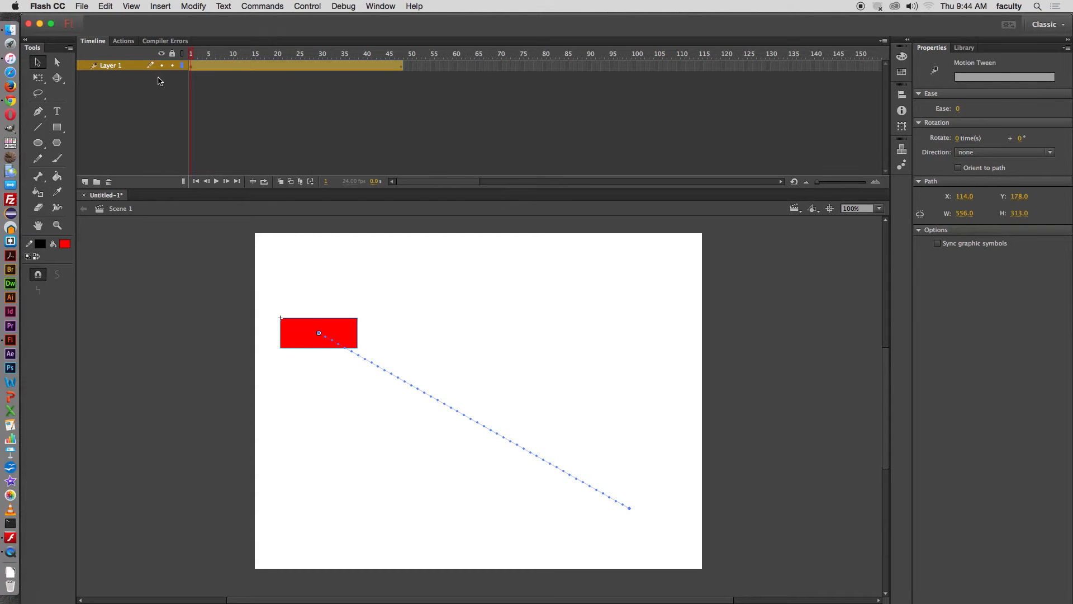
pyautogui.press('super+Return')
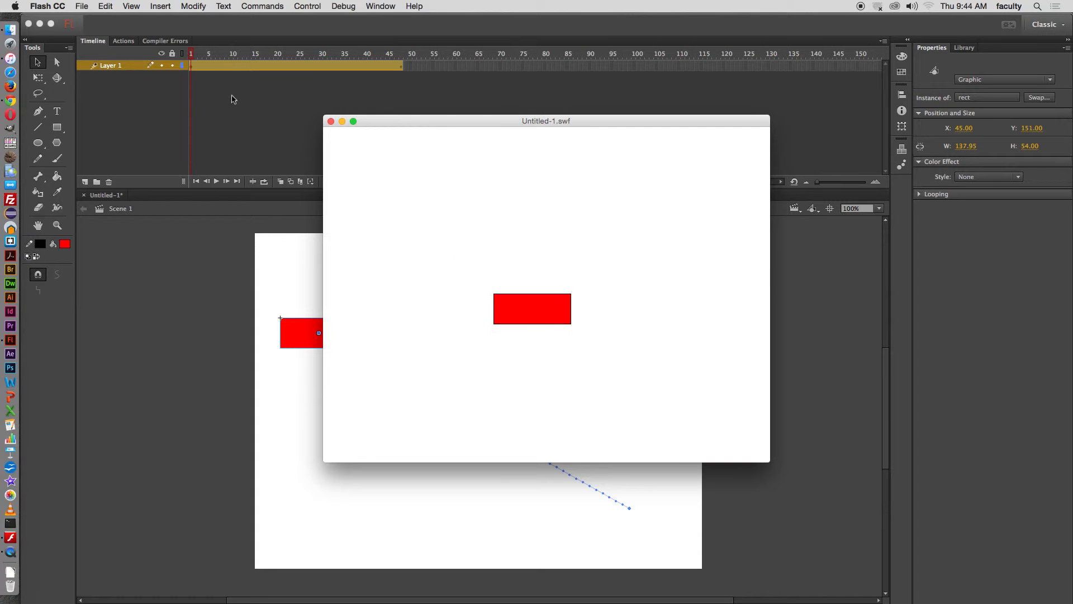
pyautogui.click(330, 121)
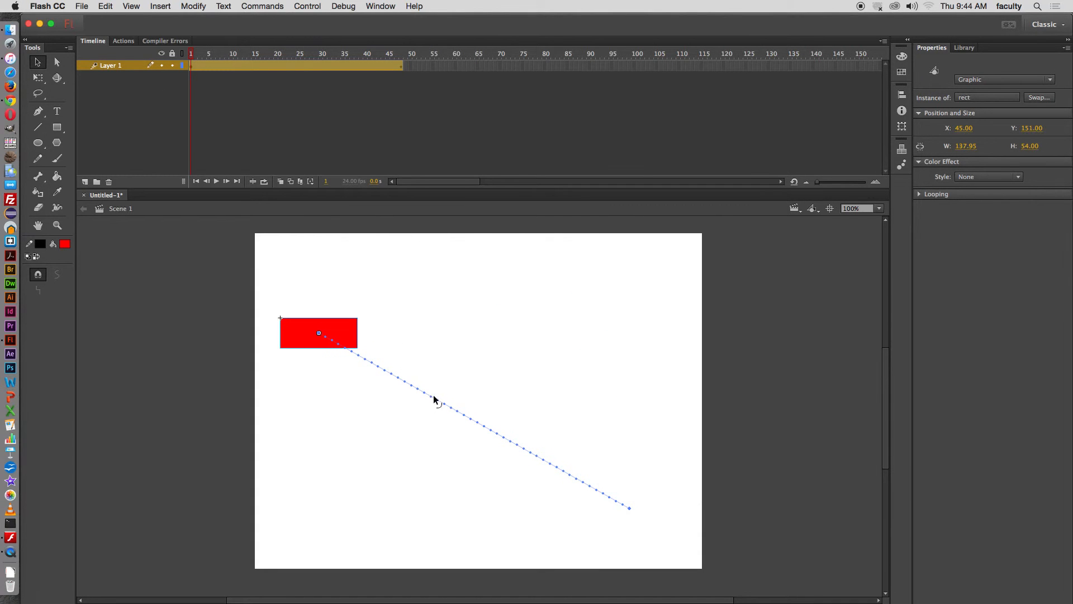
# Step: Bend the straight motion path downward into a curve and test the movie
pyautogui.moveTo(453, 412); pyautogui.dragTo(462, 514)
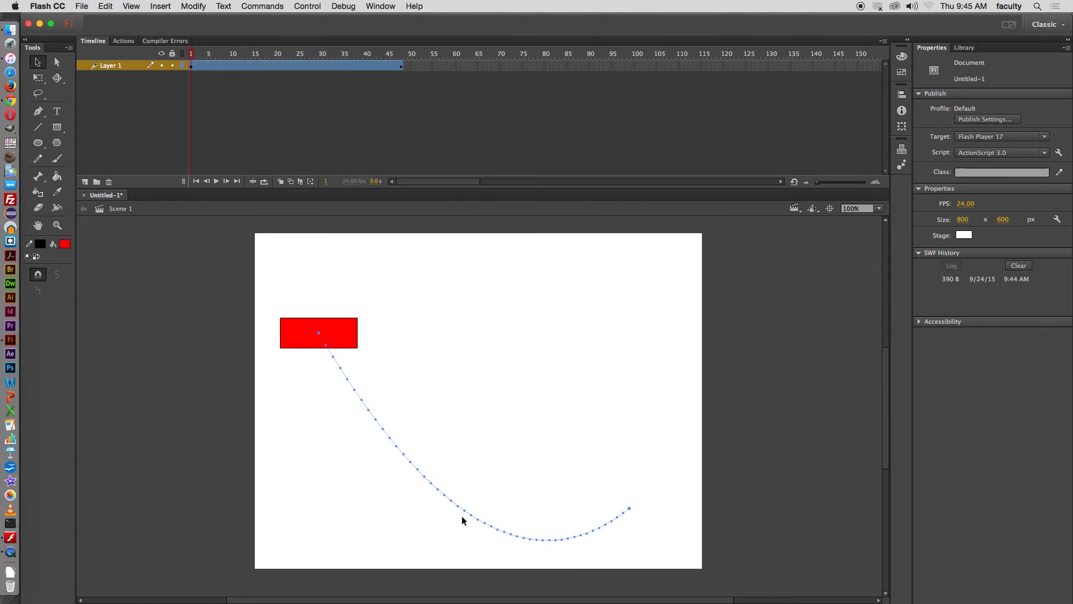
pyautogui.press('super+Return')
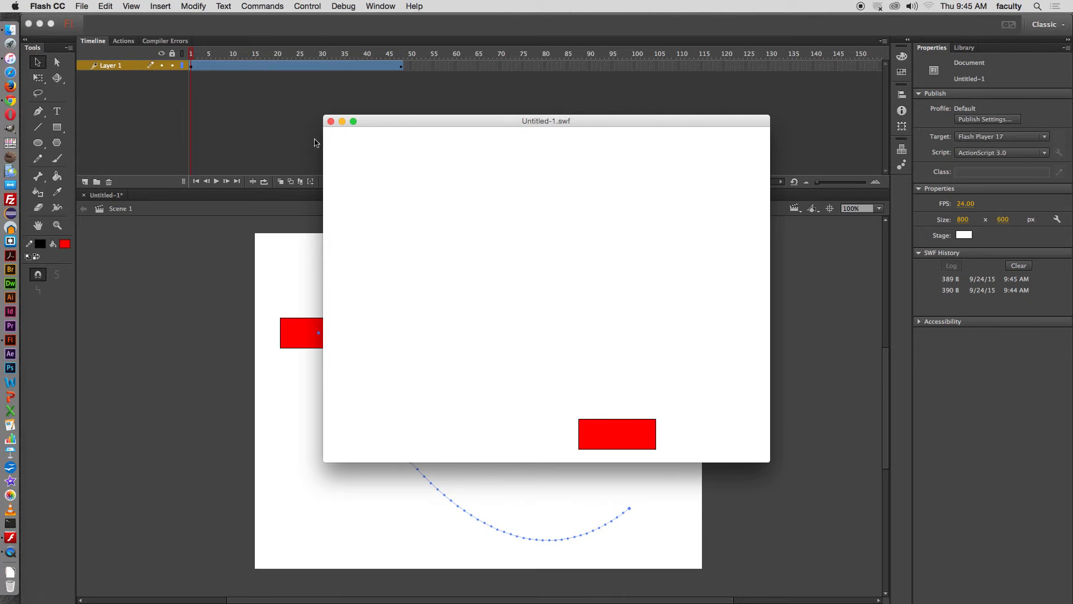
pyautogui.click(331, 123)
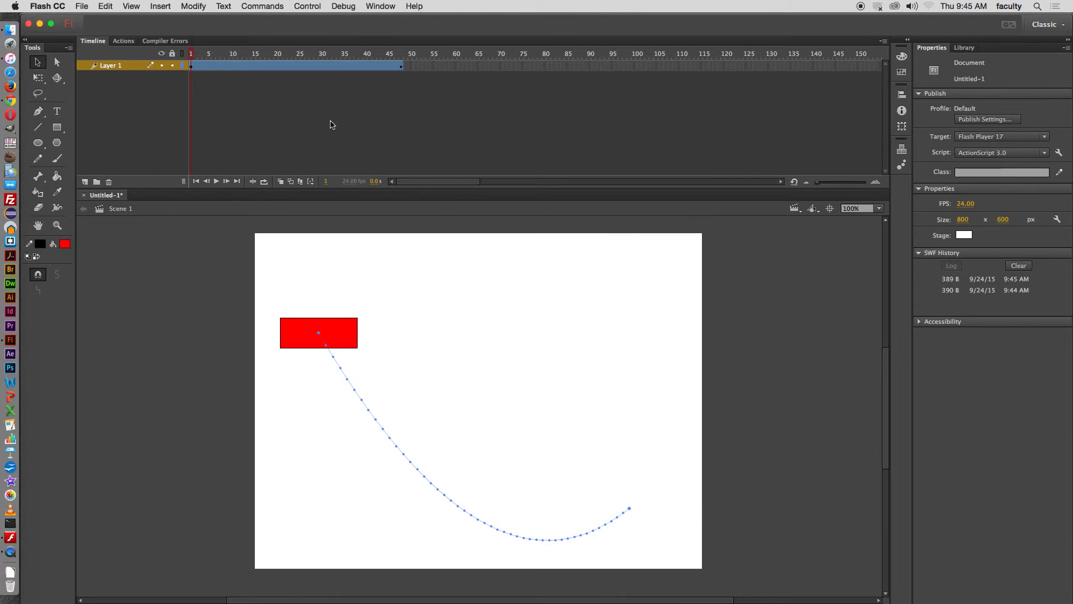
# Step: Reposition the rectangle to about X 258, Y 244 at frame 11 and about X 311, Y 478 at frame 26
pyautogui.moveTo(192, 58); pyautogui.dragTo(235, 61)
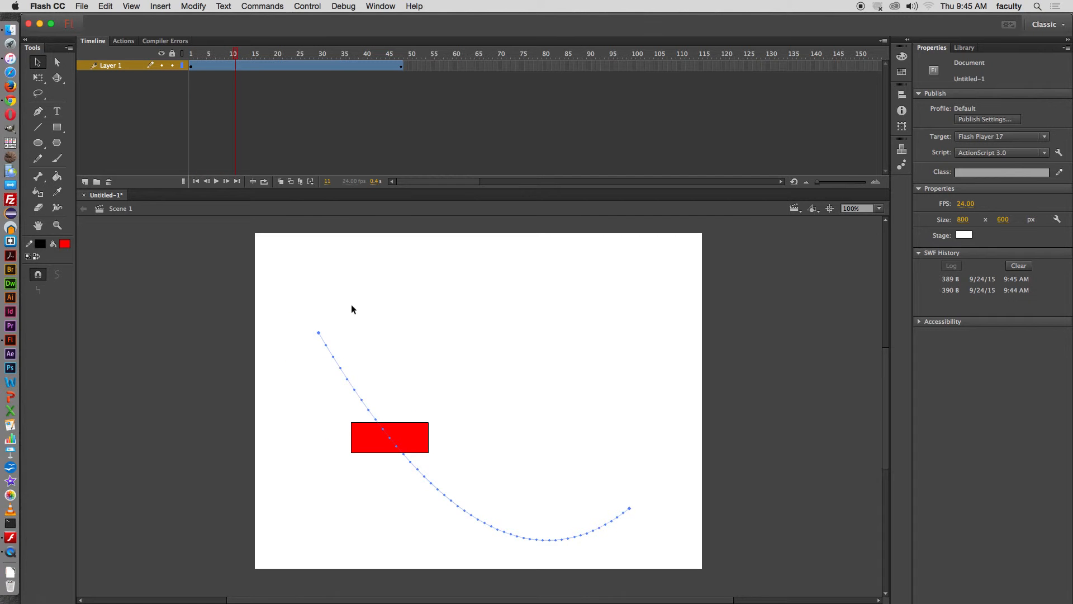
pyautogui.moveTo(388, 424); pyautogui.dragTo(439, 377)
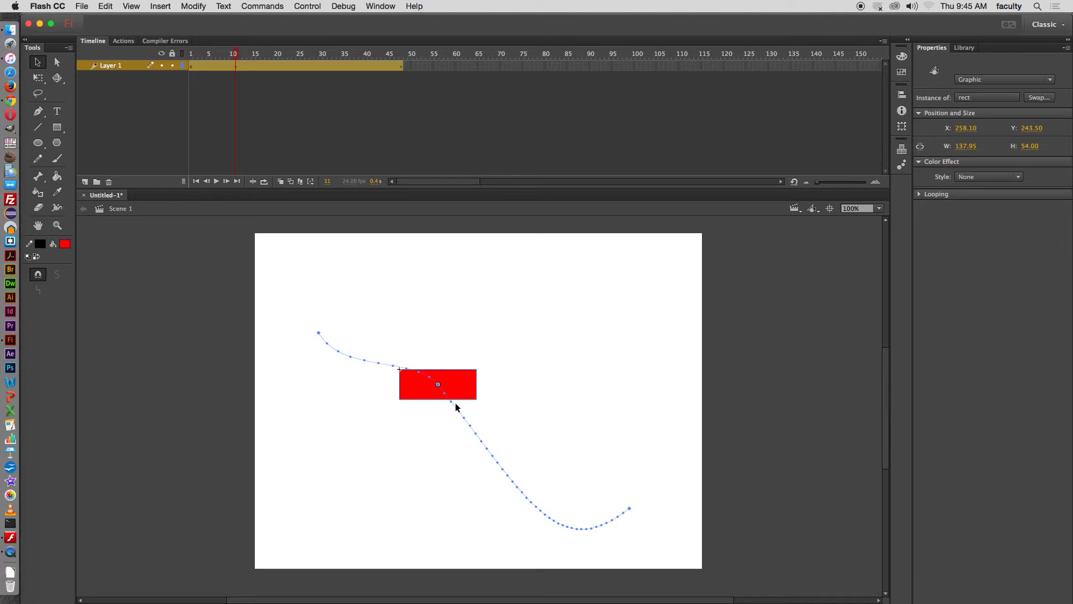
pyautogui.moveTo(236, 57); pyautogui.dragTo(301, 57)
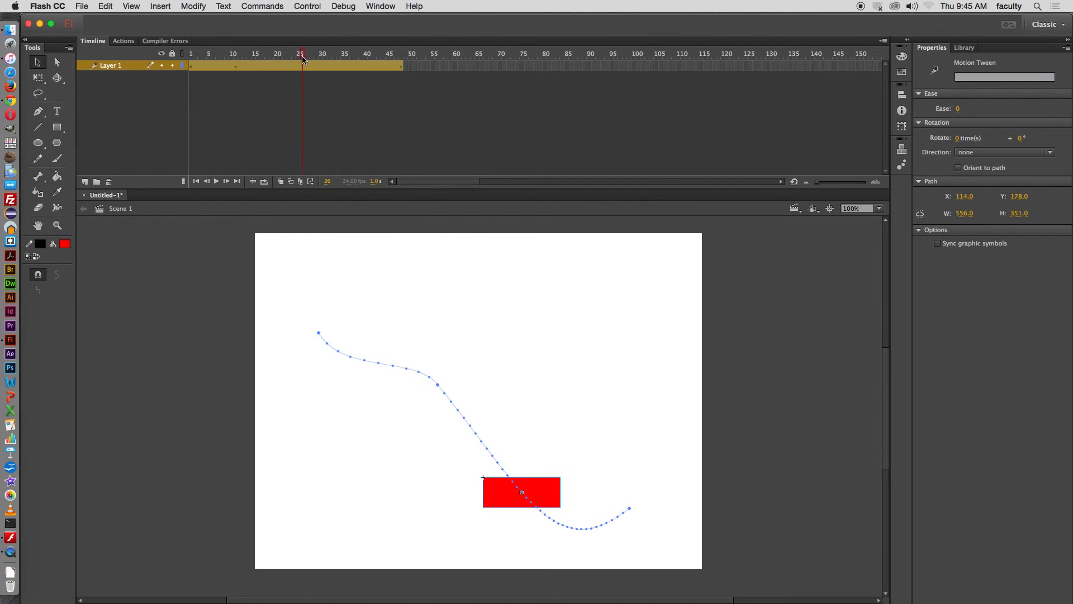
pyautogui.moveTo(500, 503); pyautogui.dragTo(443, 526)
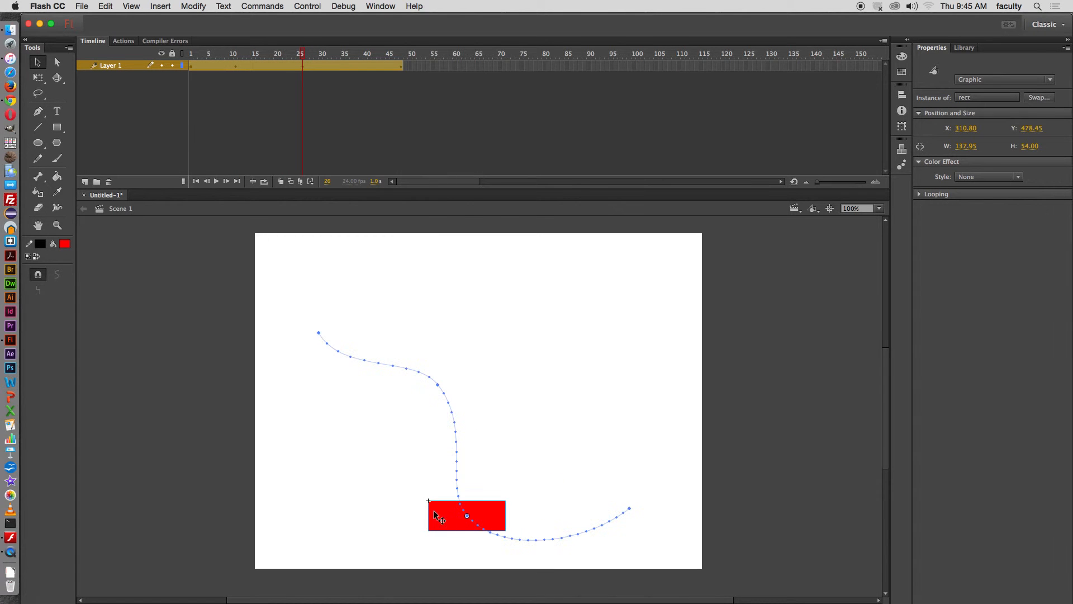
# Step: Add a new layer above Layer 1 and insert a keyframe at frame 49 of that layer
pyautogui.moveTo(302, 54); pyautogui.dragTo(191, 59)
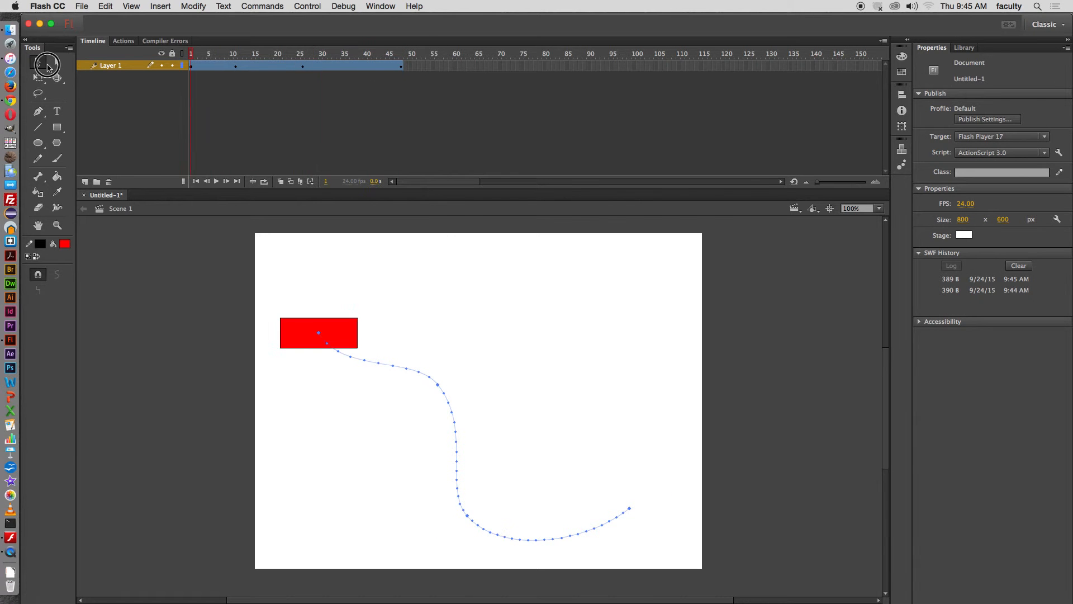
pyautogui.click(44, 63)
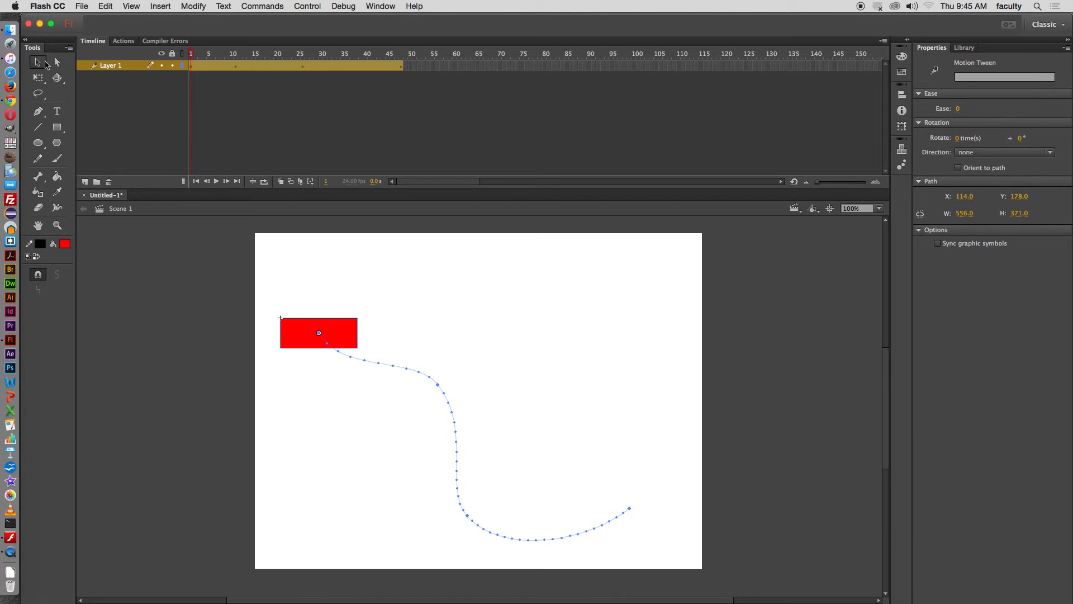
pyautogui.click(240, 69)
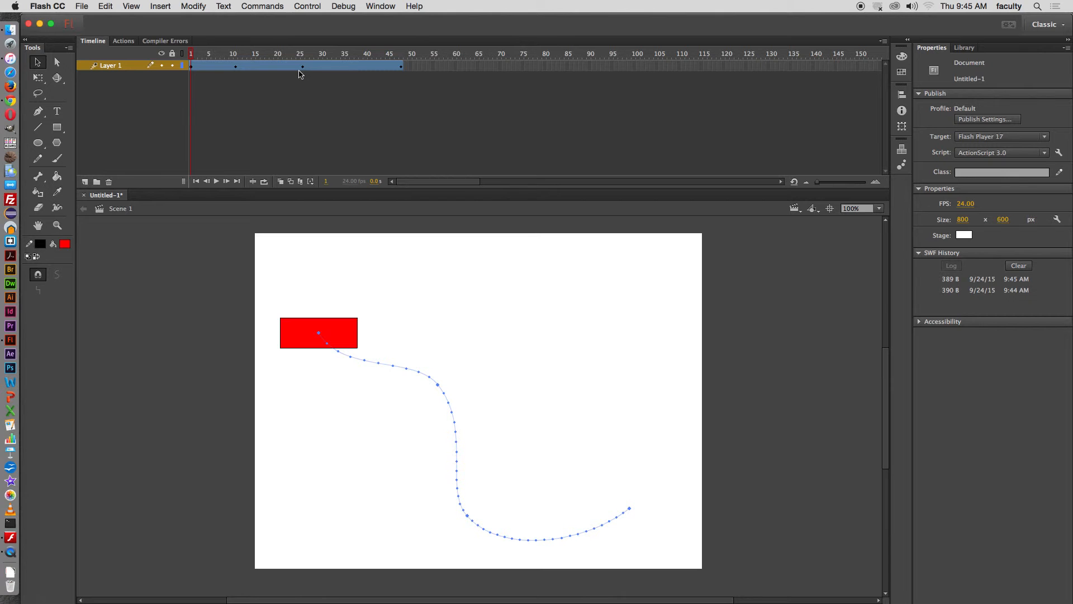
pyautogui.click(85, 182)
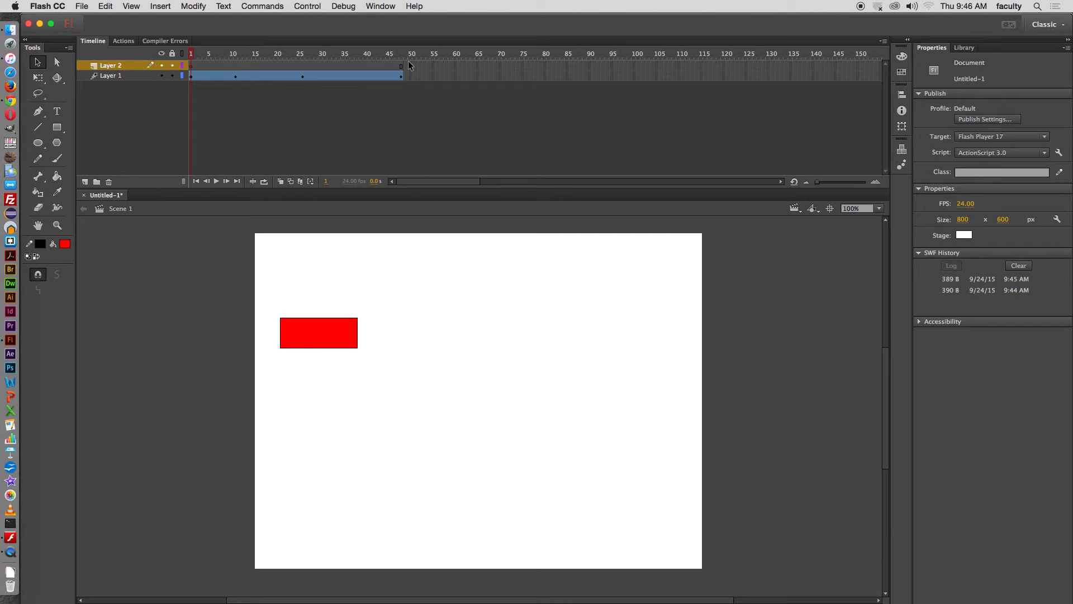
pyautogui.moveTo(189, 56); pyautogui.dragTo(408, 56)
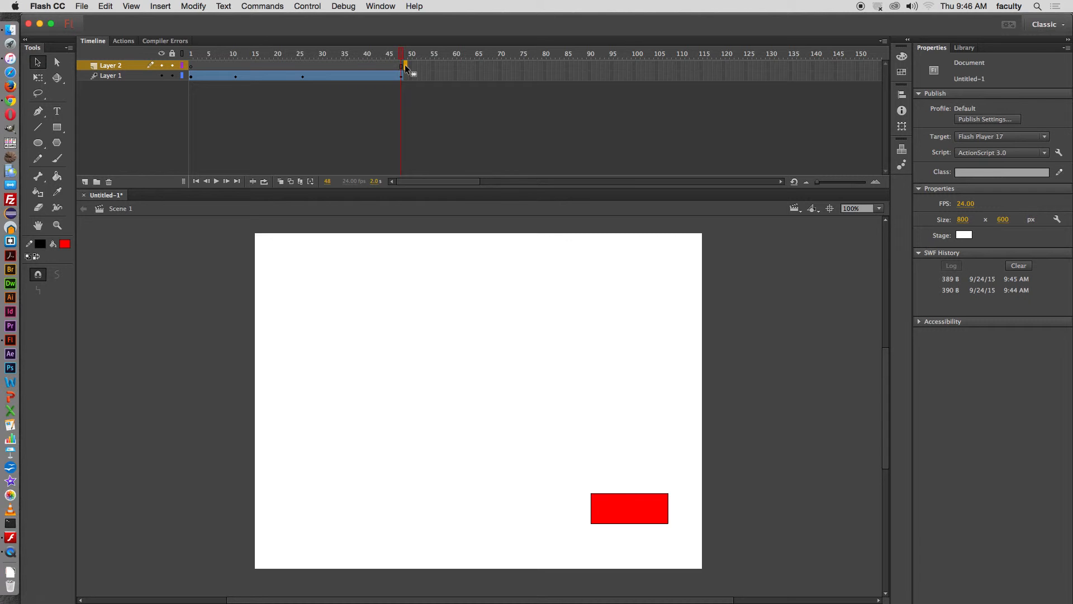
pyautogui.rightClick(404, 64)
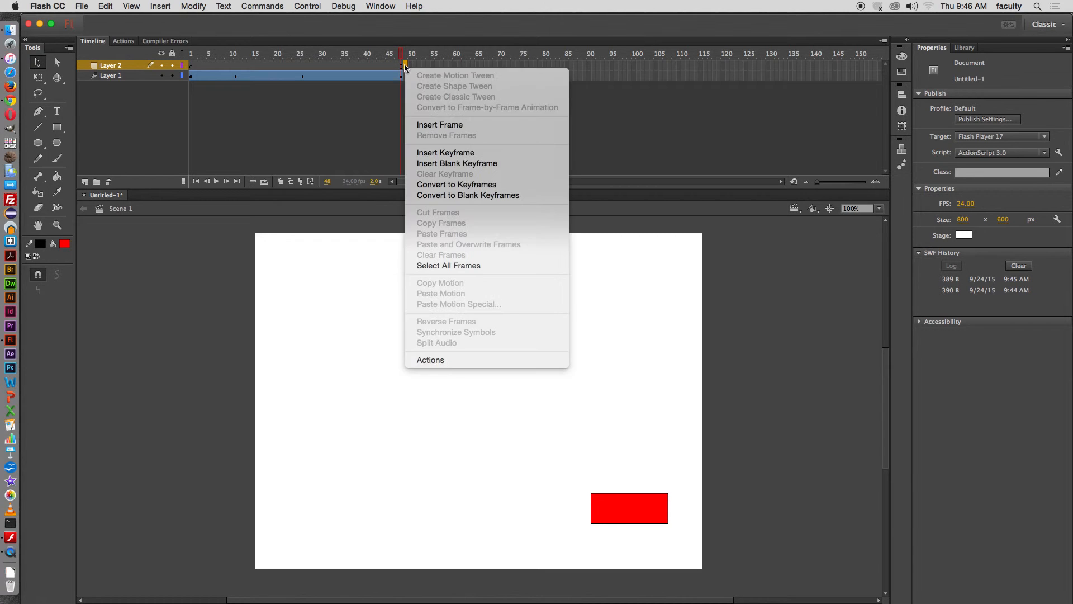
pyautogui.click(451, 154)
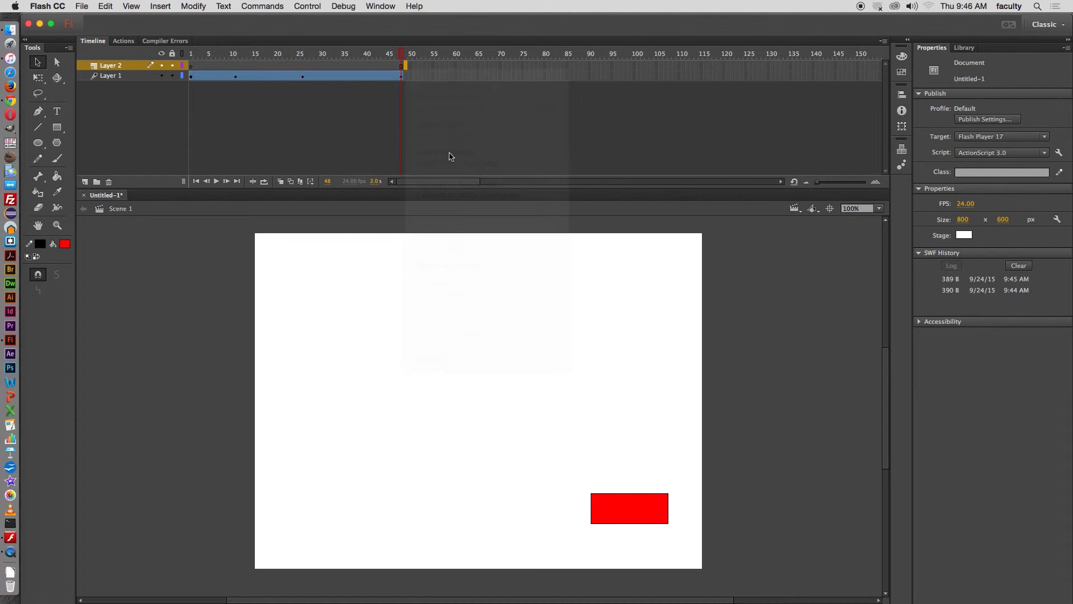
pyautogui.click(408, 75)
pyautogui.click(407, 67)
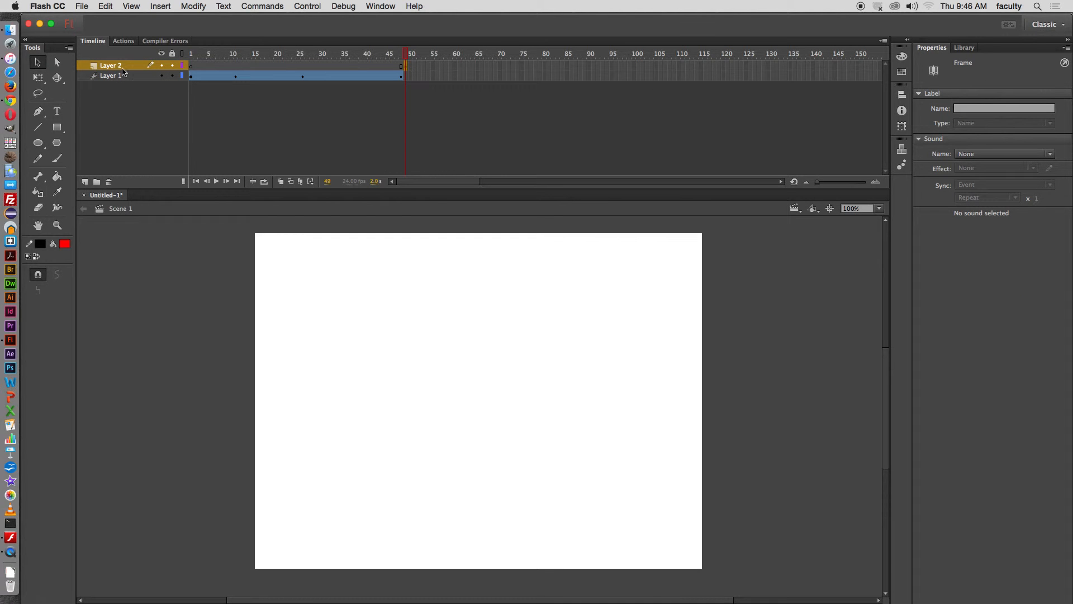
pyautogui.click(59, 130)
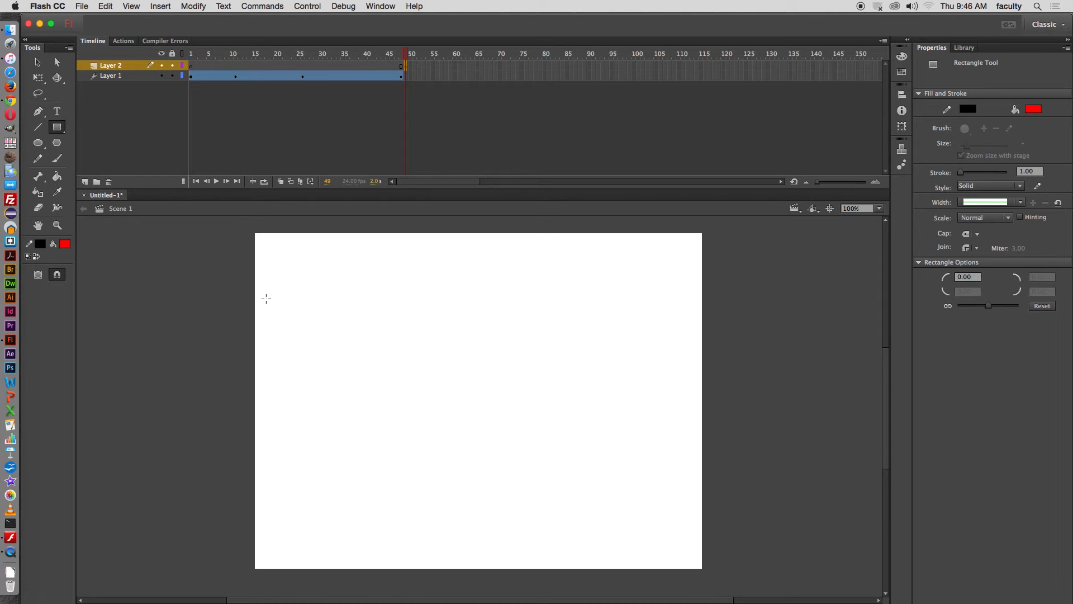
pyautogui.moveTo(266, 297); pyautogui.dragTo(315, 322)
pyautogui.press('super+z')
# Step: Draw a red circle about 127 px wide in the stage's upper-left area and convert it to a graphic symbol named circle
pyautogui.click(37, 143)
pyautogui.moveTo(292, 283)
pyautogui.mouseDown()
pyautogui.moveTo(364, 328)
pyautogui.moveTo(363, 343)
pyautogui.mouseUp()
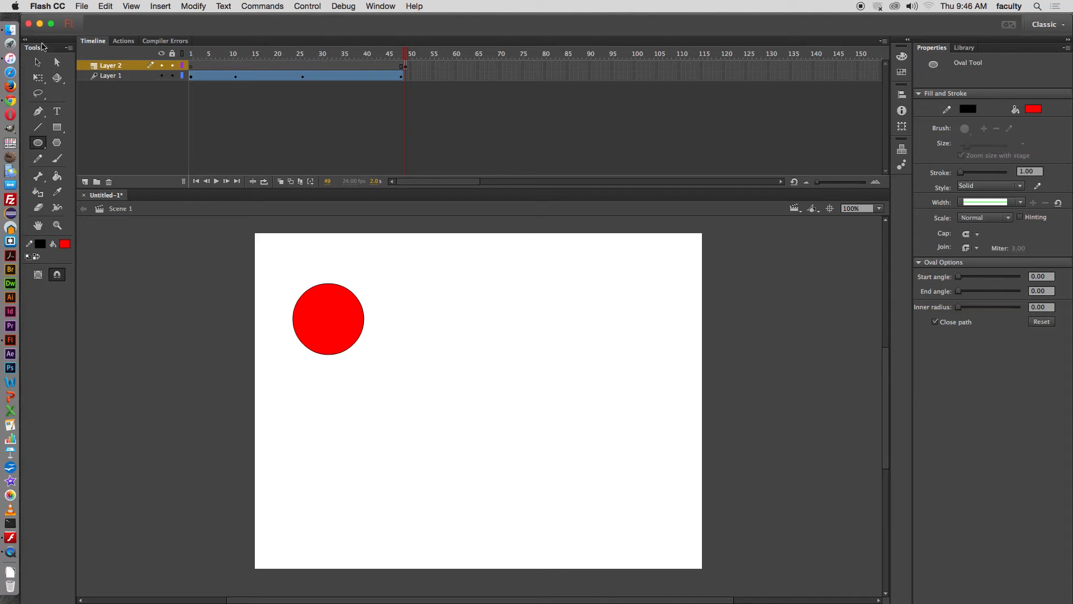
pyautogui.click(38, 62)
pyautogui.moveTo(258, 244); pyautogui.dragTo(378, 380)
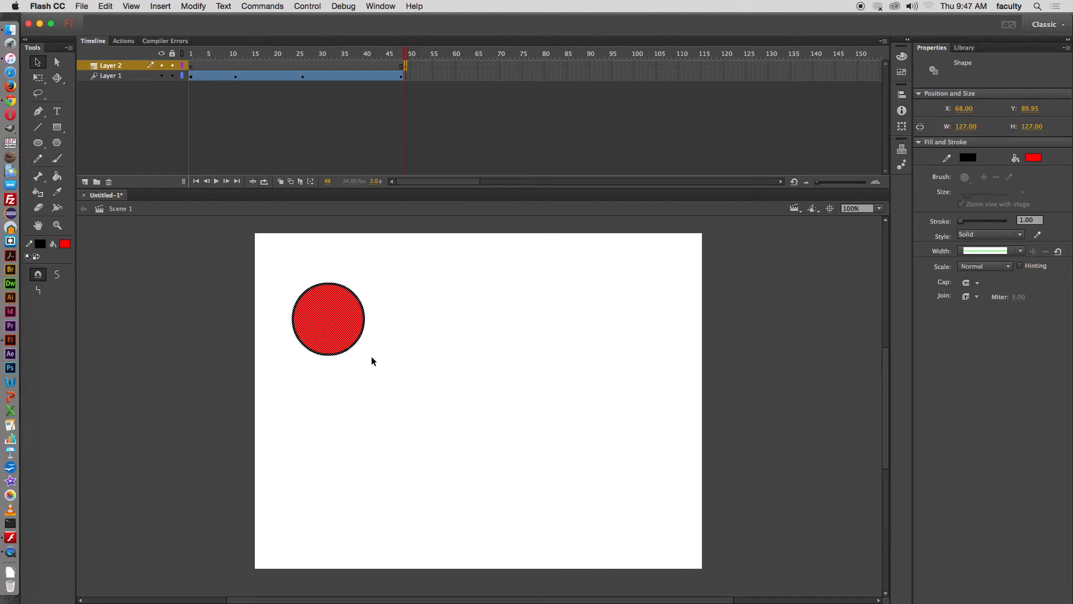
pyautogui.press('F8')
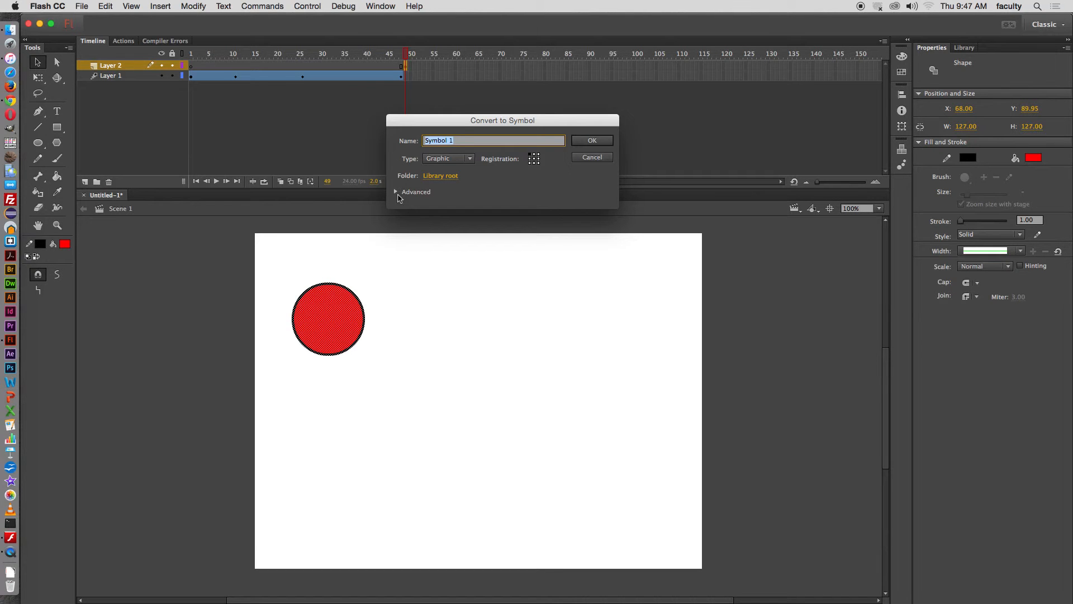
pyautogui.write('circle')
pyautogui.click(593, 142)
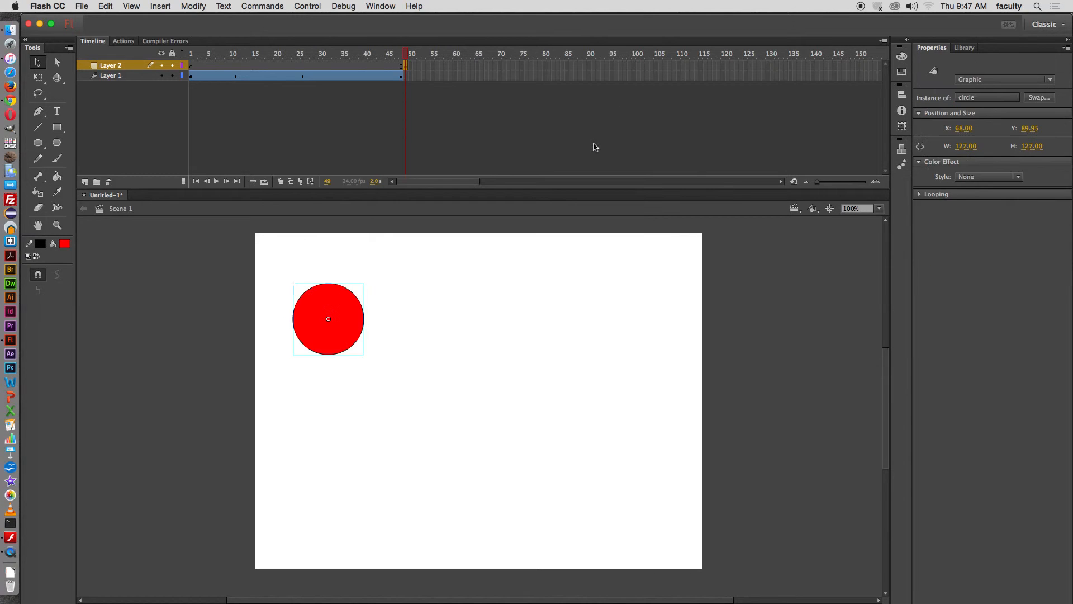
# Step: Insert a keyframe at frame 85 of Layer 2
pyautogui.click(423, 85)
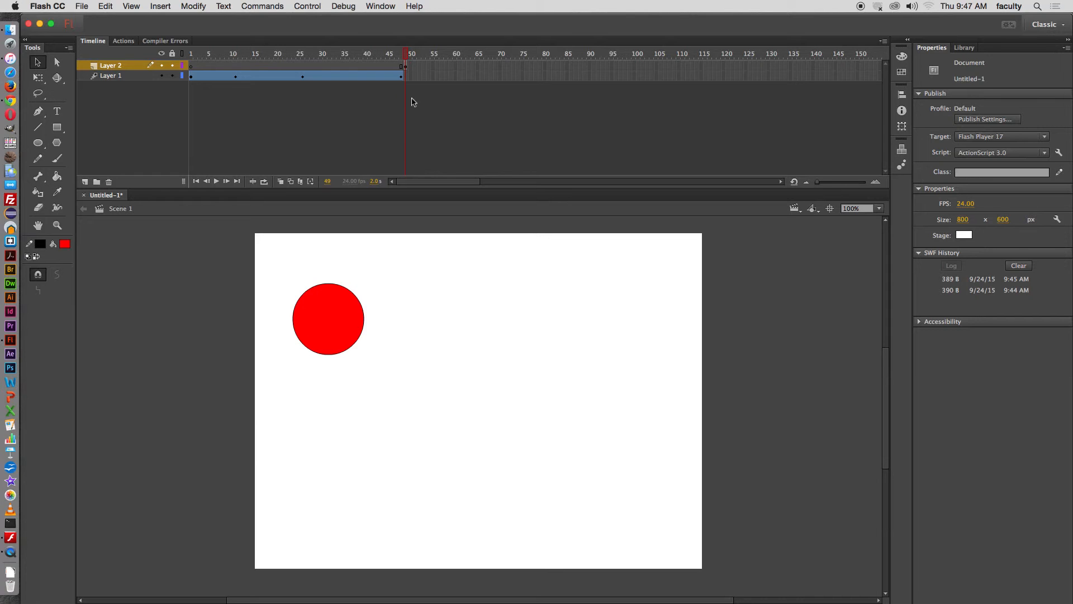
pyautogui.click(316, 310)
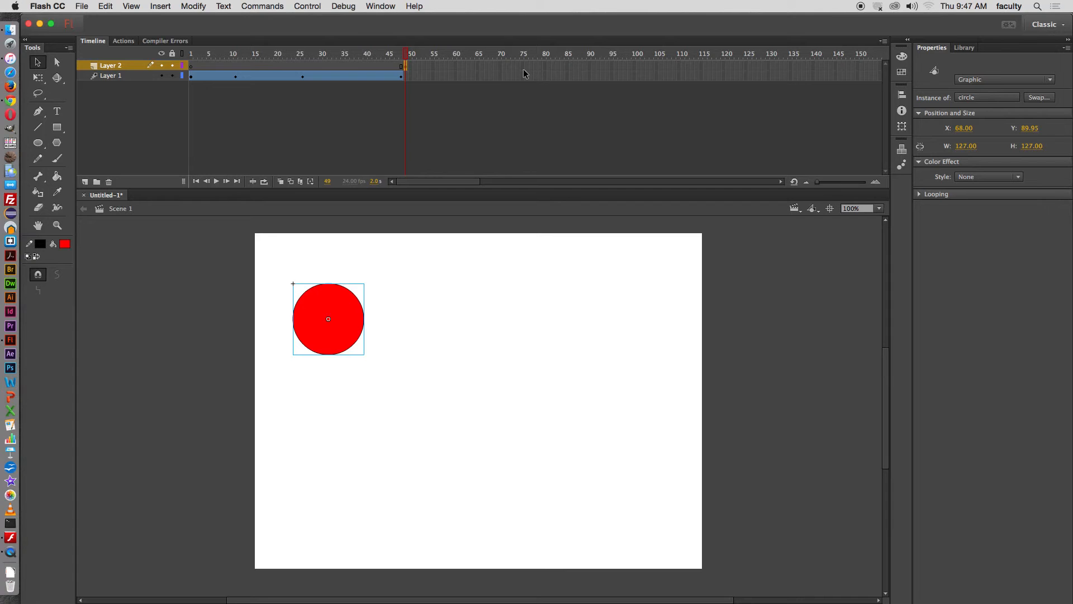
pyautogui.click(568, 65)
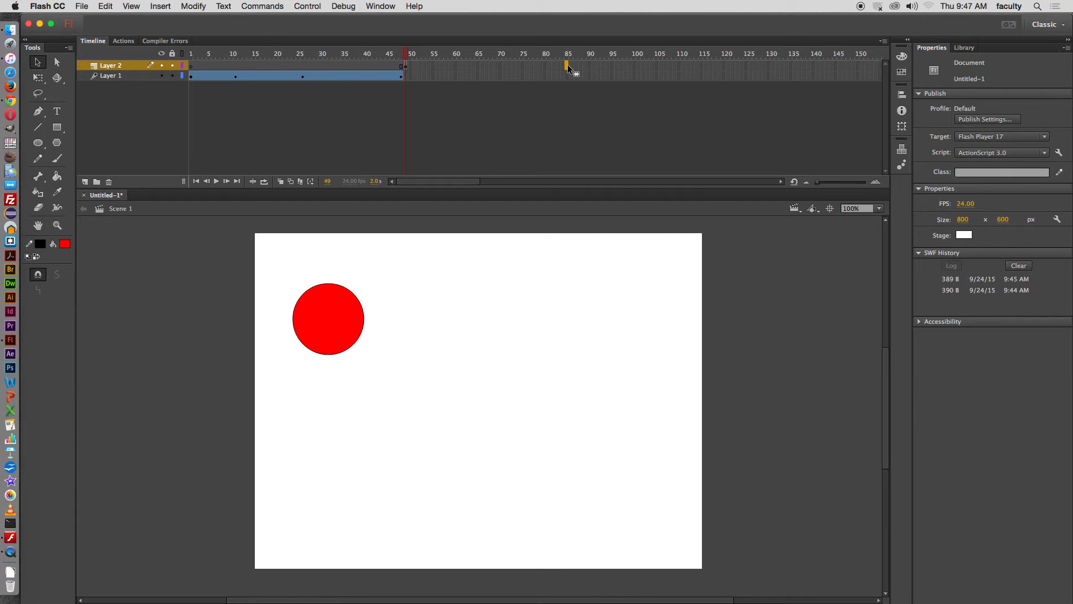
pyautogui.rightClick(378, 78)
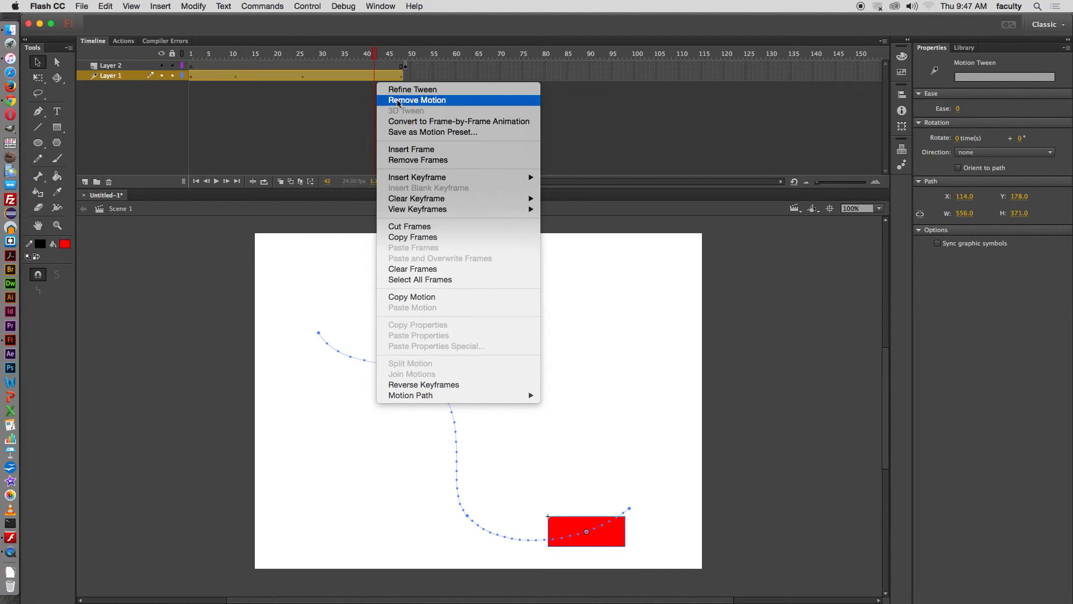
pyautogui.click(333, 103)
pyautogui.click(405, 66)
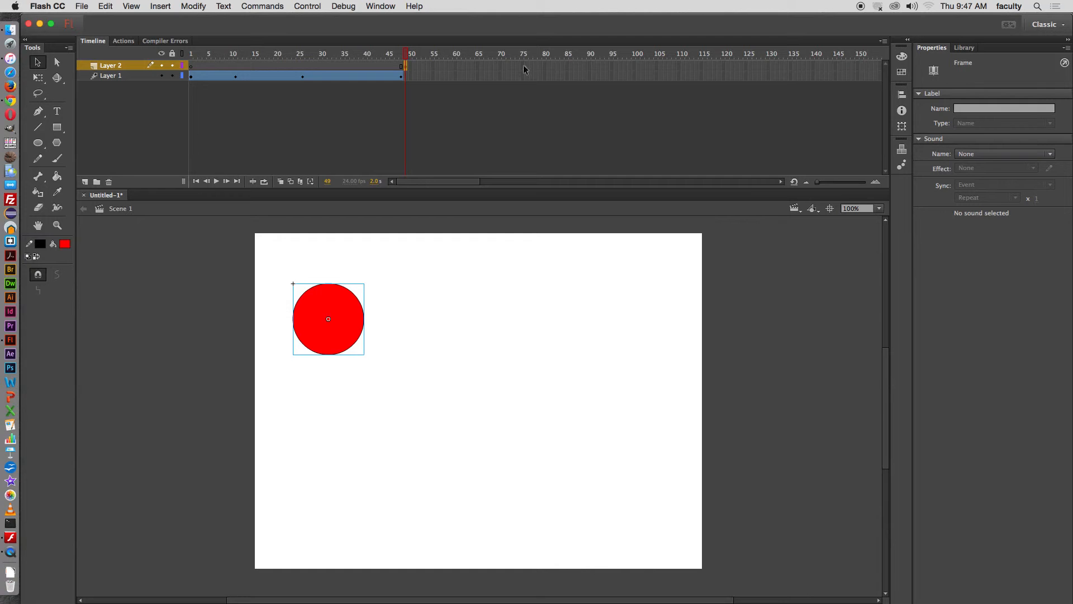
pyautogui.click(566, 66)
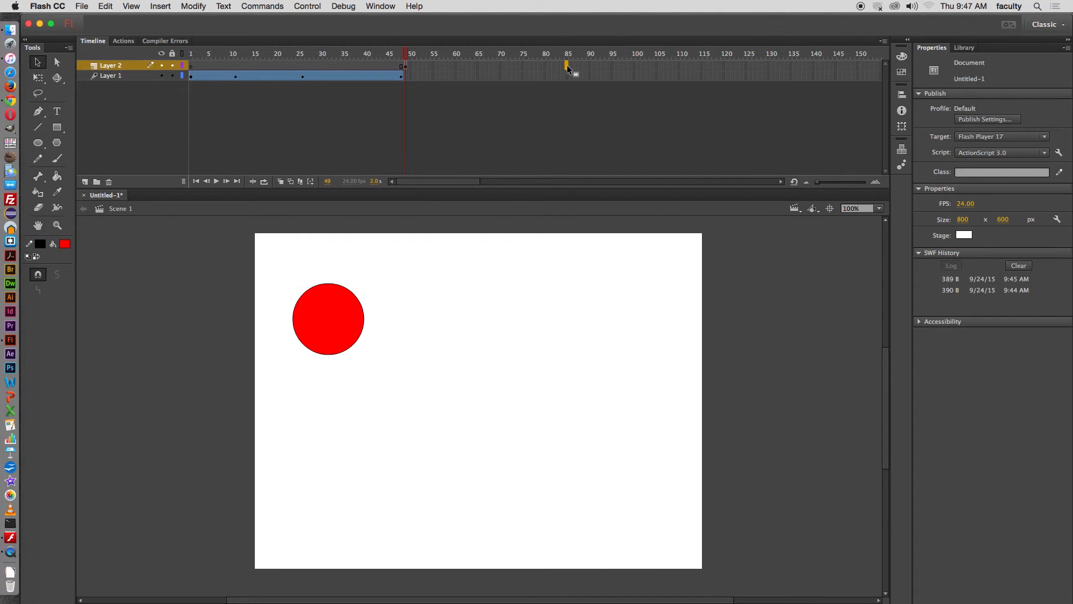
pyautogui.rightClick(567, 65)
pyautogui.click(607, 153)
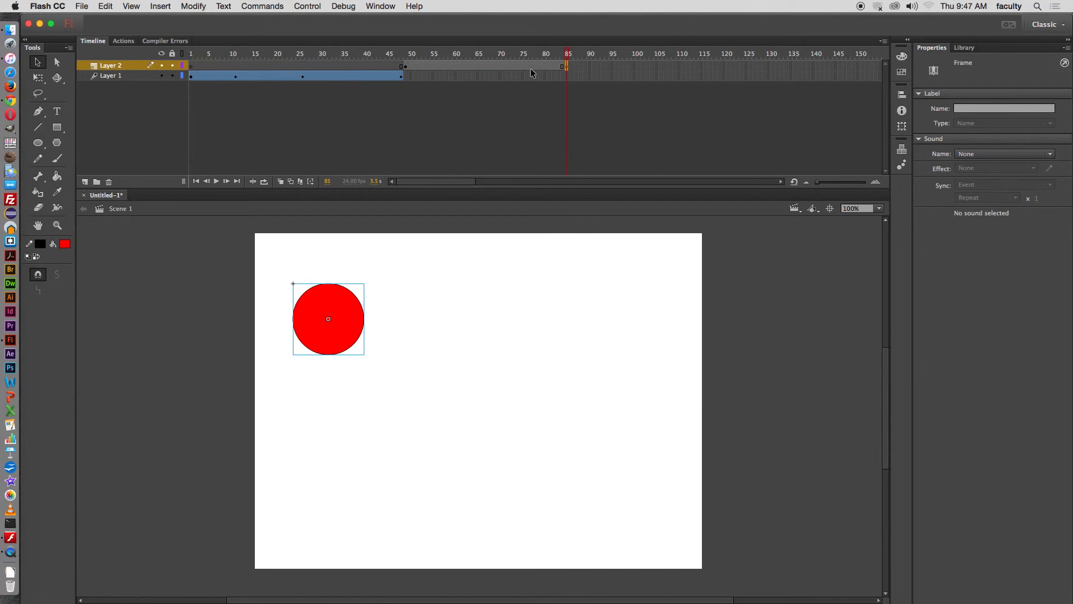
# Step: Create a classic tween between the keyframes at frames 49 and 85 of Layer 2
pyautogui.click(566, 56)
pyautogui.moveTo(566, 56); pyautogui.dragTo(406, 75)
pyautogui.click(407, 69)
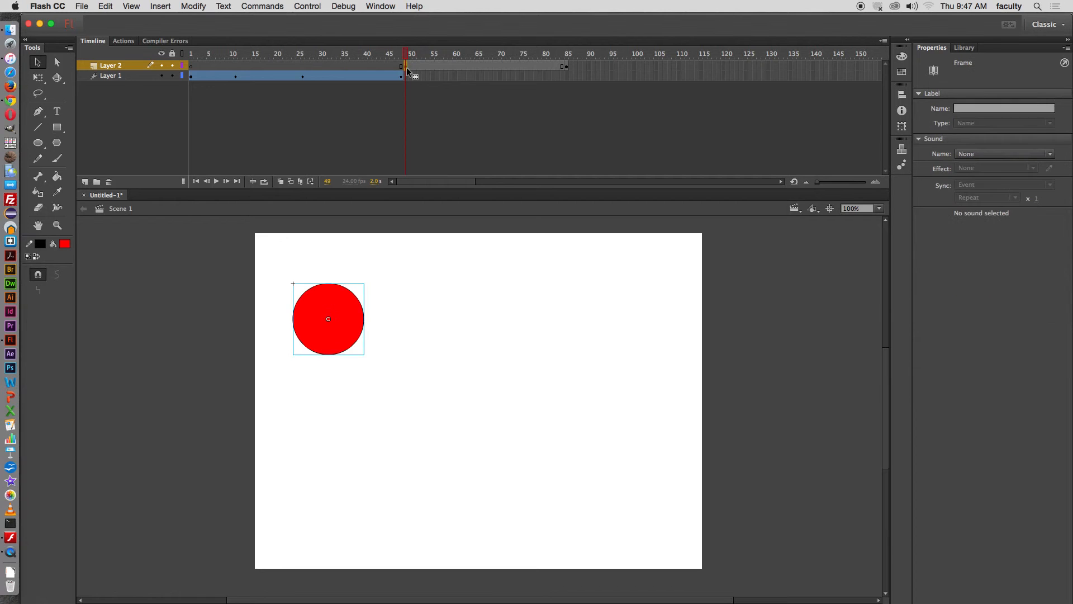
pyautogui.click(566, 66)
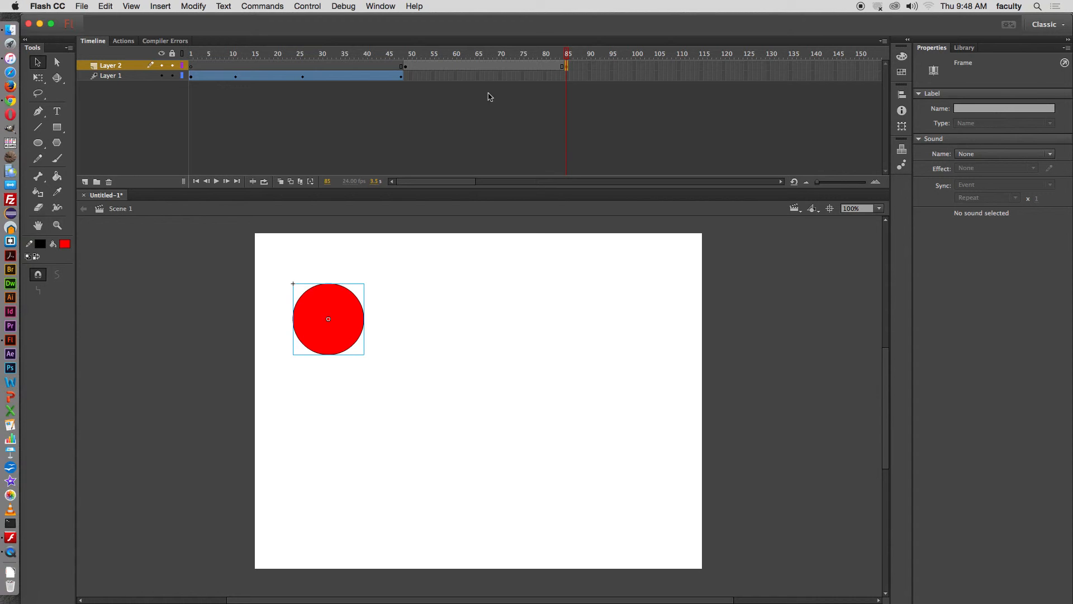
pyautogui.click(558, 59)
pyautogui.moveTo(558, 58); pyautogui.dragTo(486, 79)
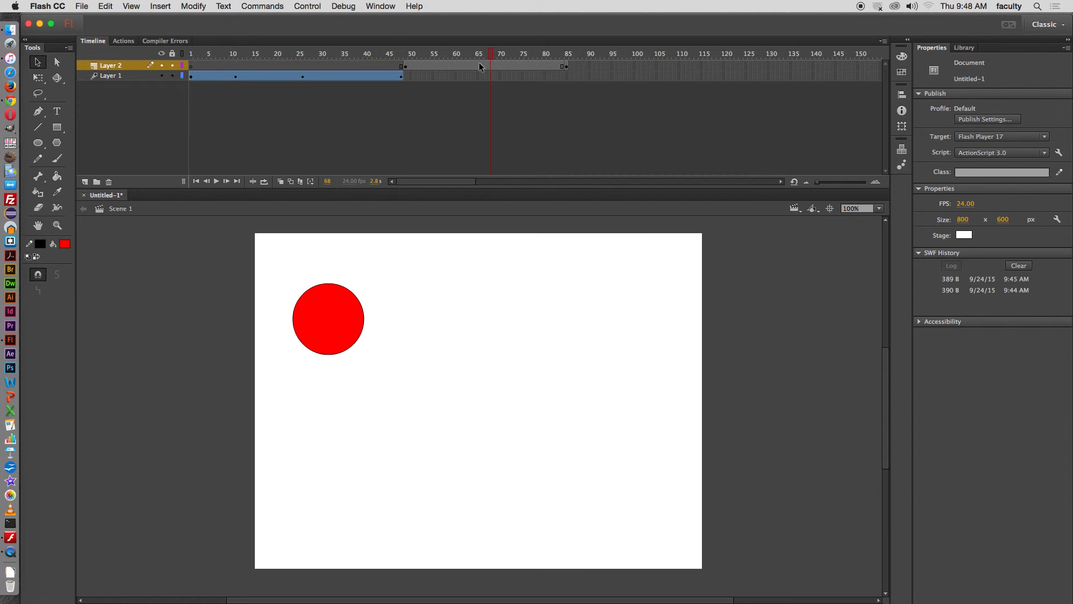
pyautogui.rightClick(479, 66)
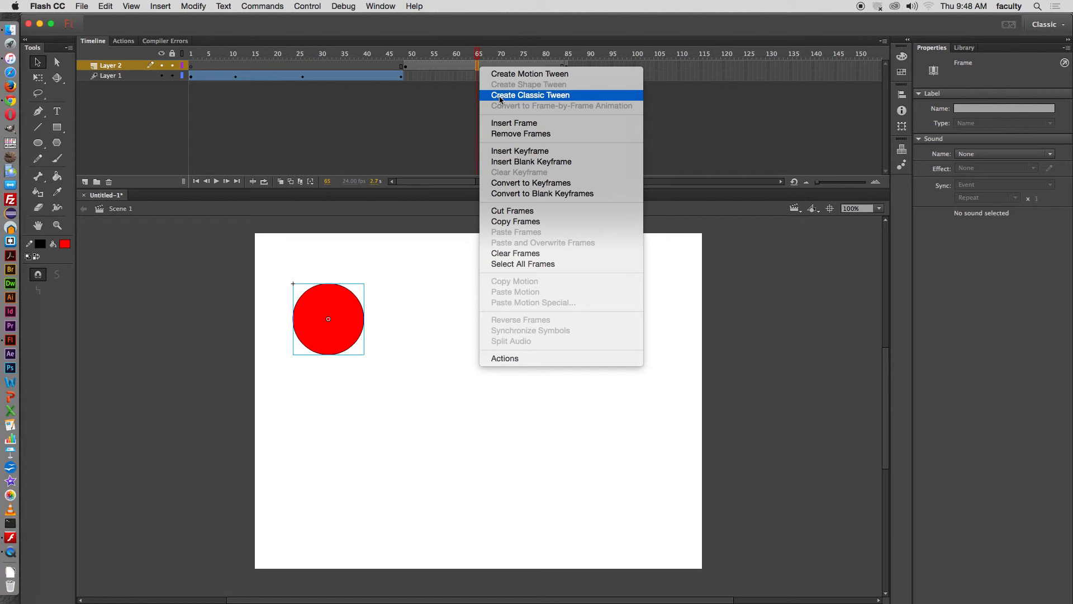
pyautogui.click(500, 96)
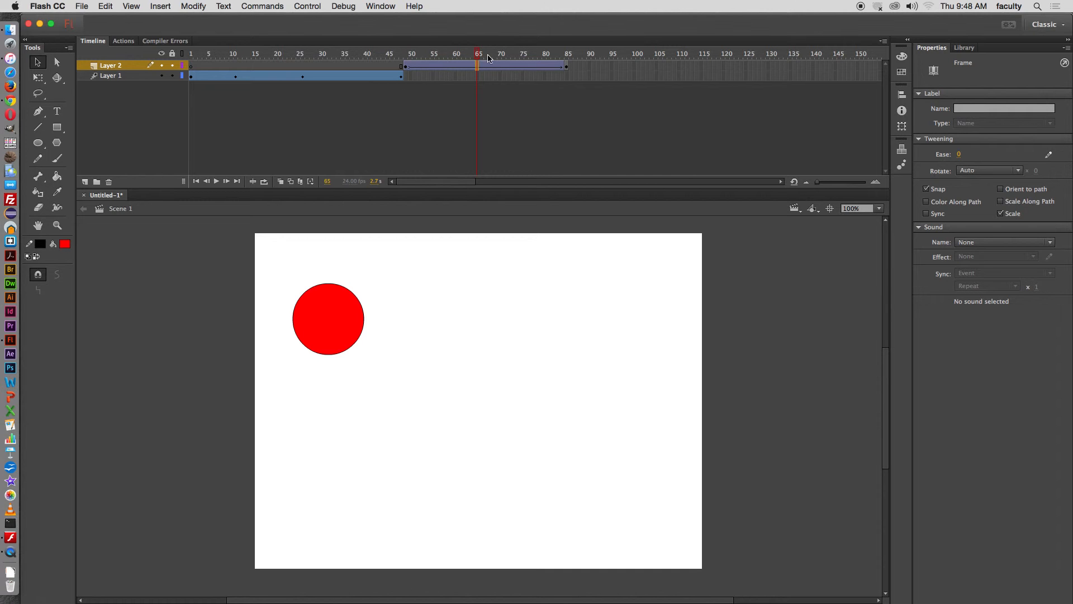
# Step: Move the circle at frame 85 to about X 25, Y 426 near the stage's lower-left corner
pyautogui.moveTo(476, 54); pyautogui.dragTo(566, 57)
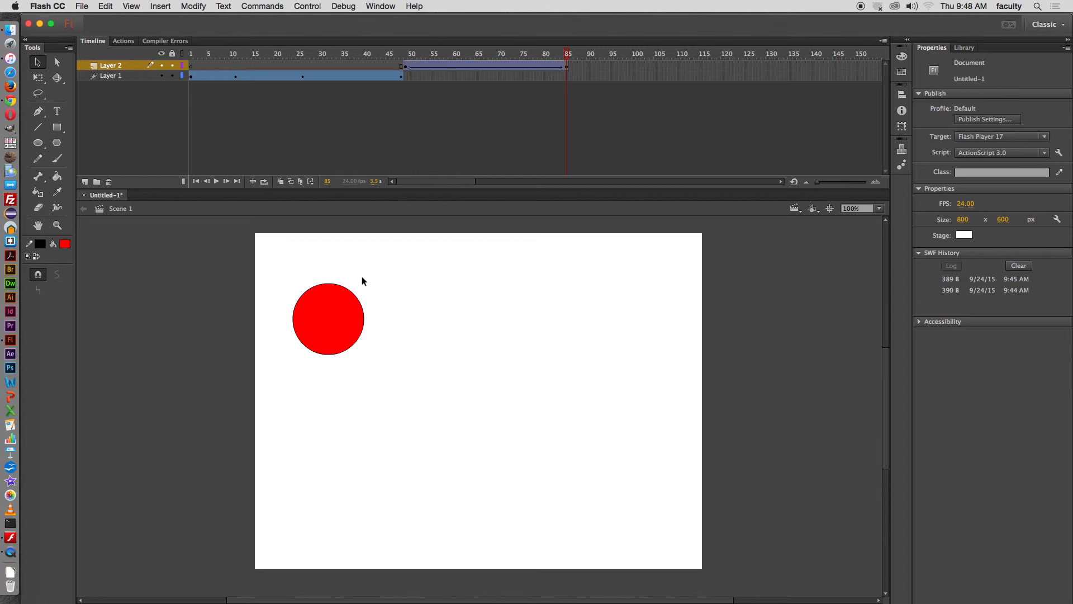
pyautogui.click(322, 330)
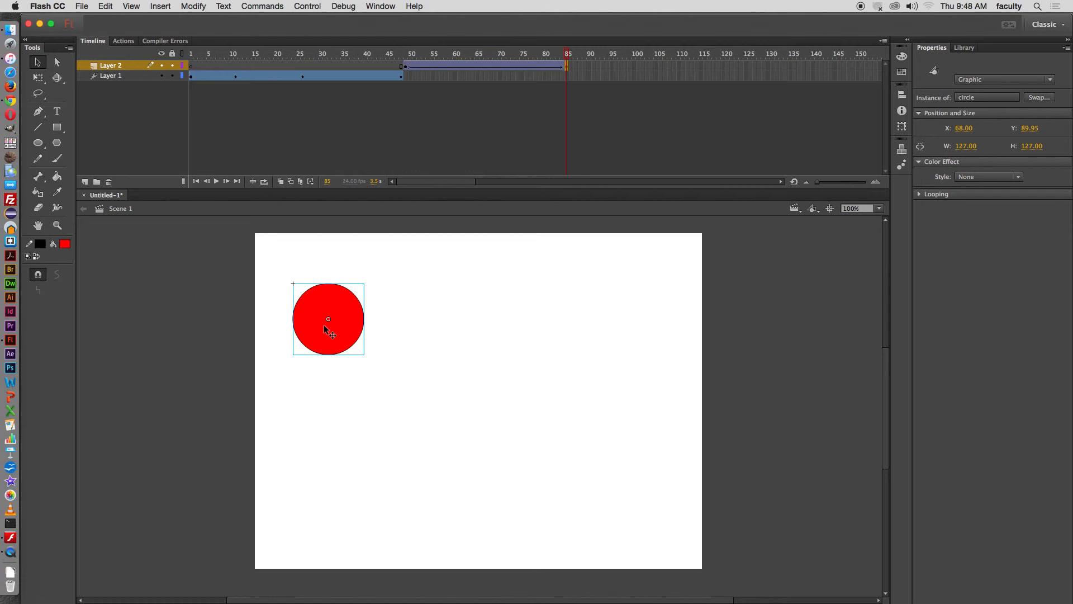
pyautogui.moveTo(324, 327); pyautogui.dragTo(282, 522)
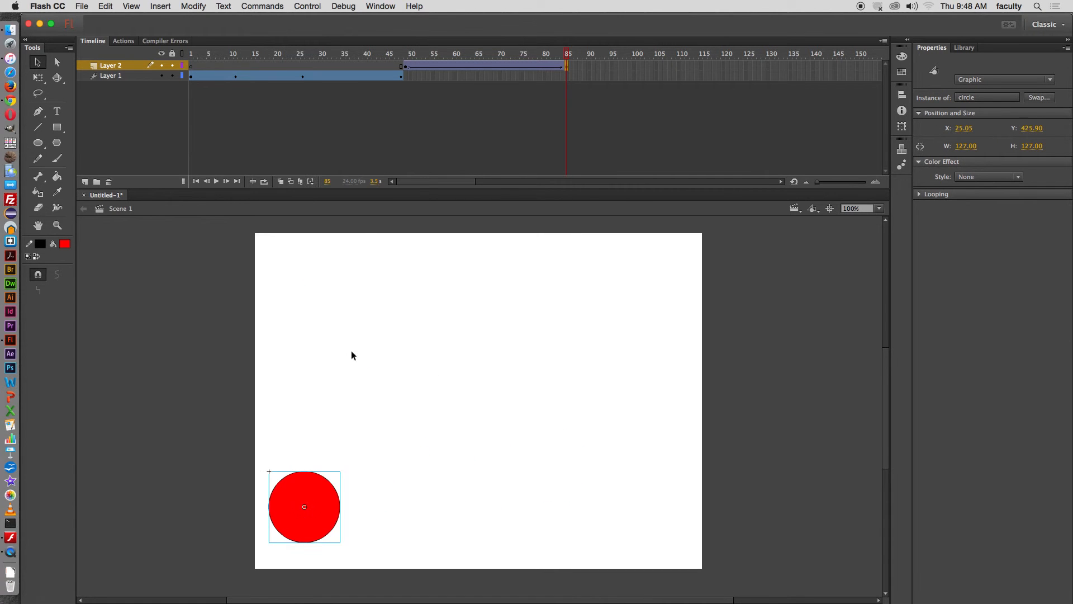
pyautogui.moveTo(448, 68); pyautogui.dragTo(569, 68)
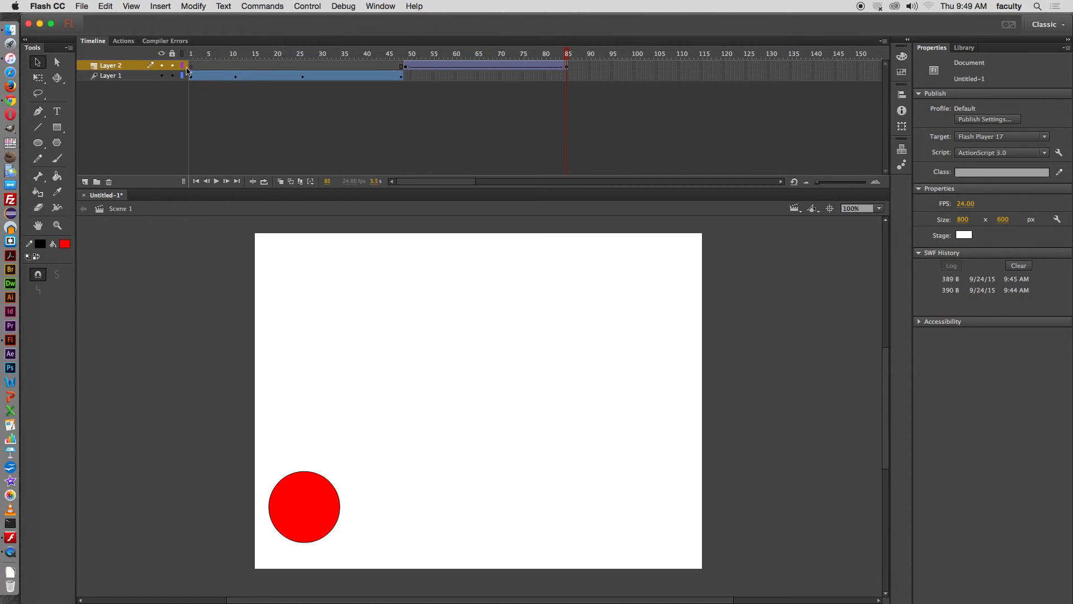
# Step: Add a classic motion guide to Layer 2 and return the playhead to frame 49
pyautogui.click(121, 67)
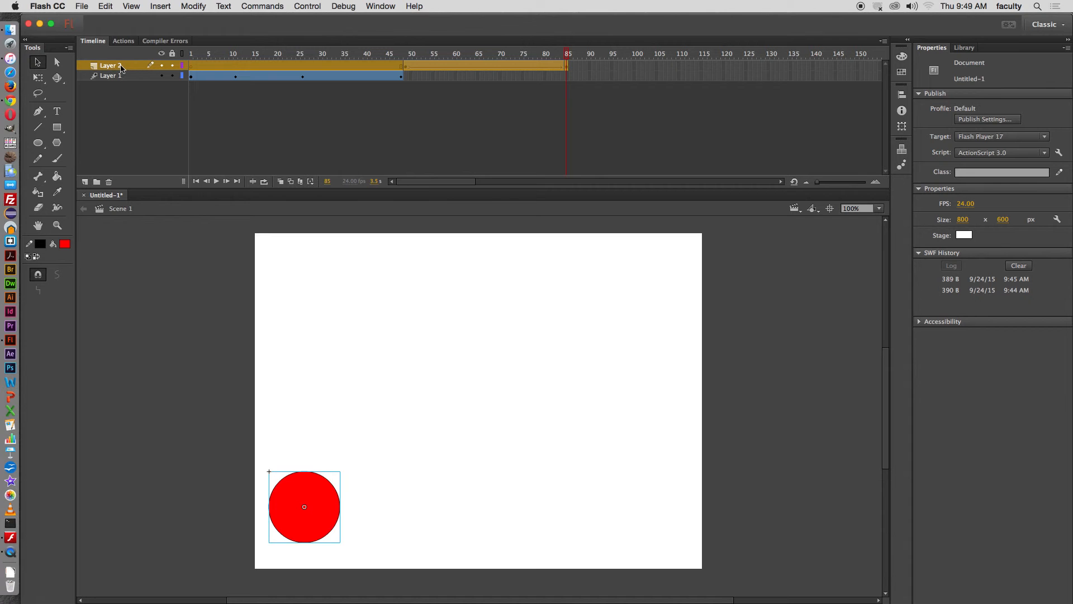
pyautogui.click(420, 66)
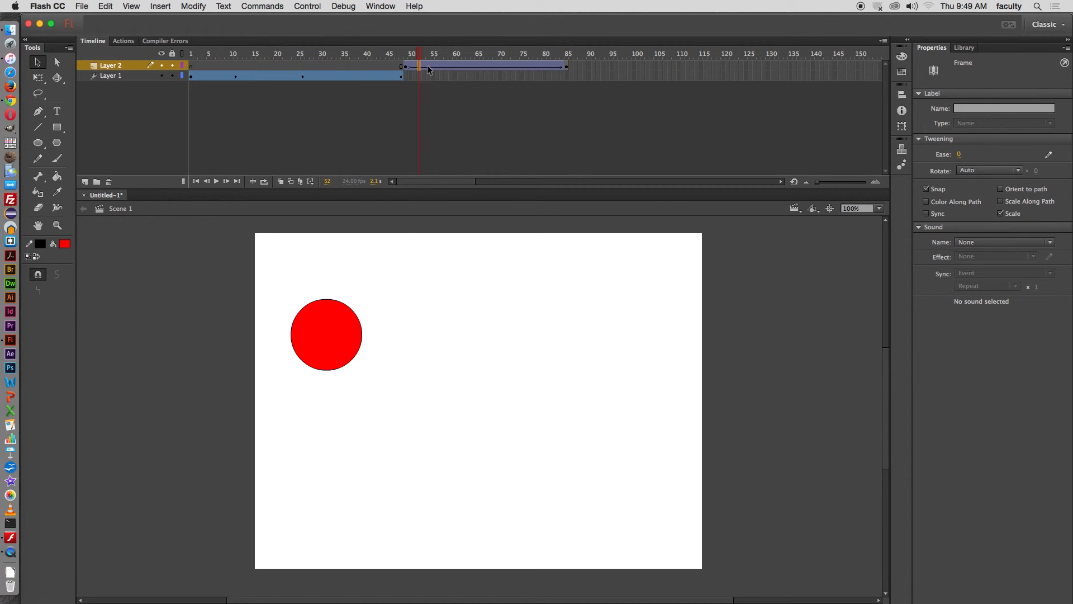
pyautogui.rightClick(129, 66)
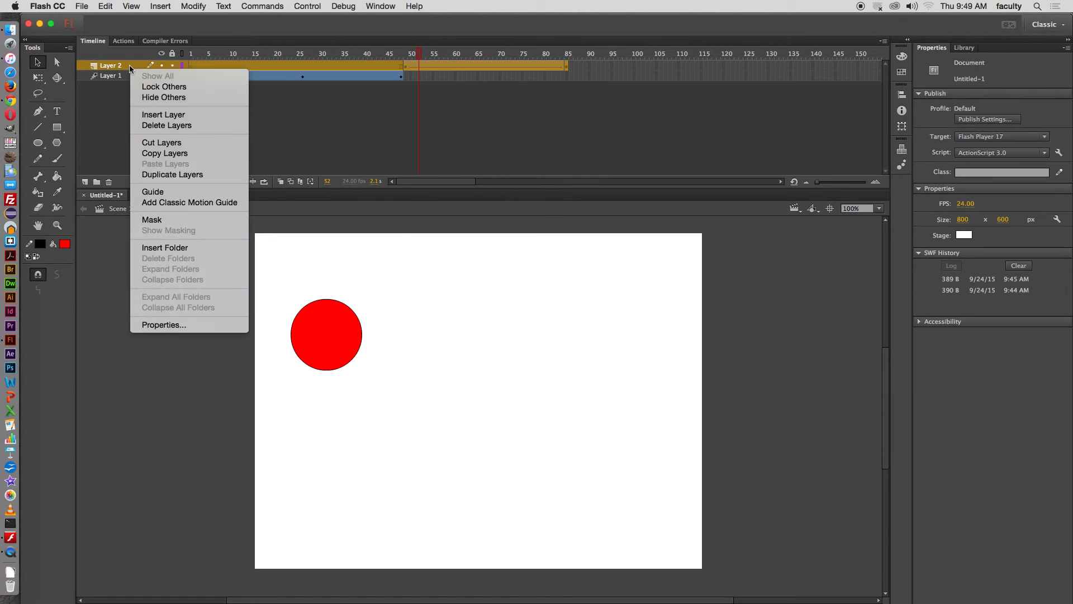
pyautogui.click(173, 205)
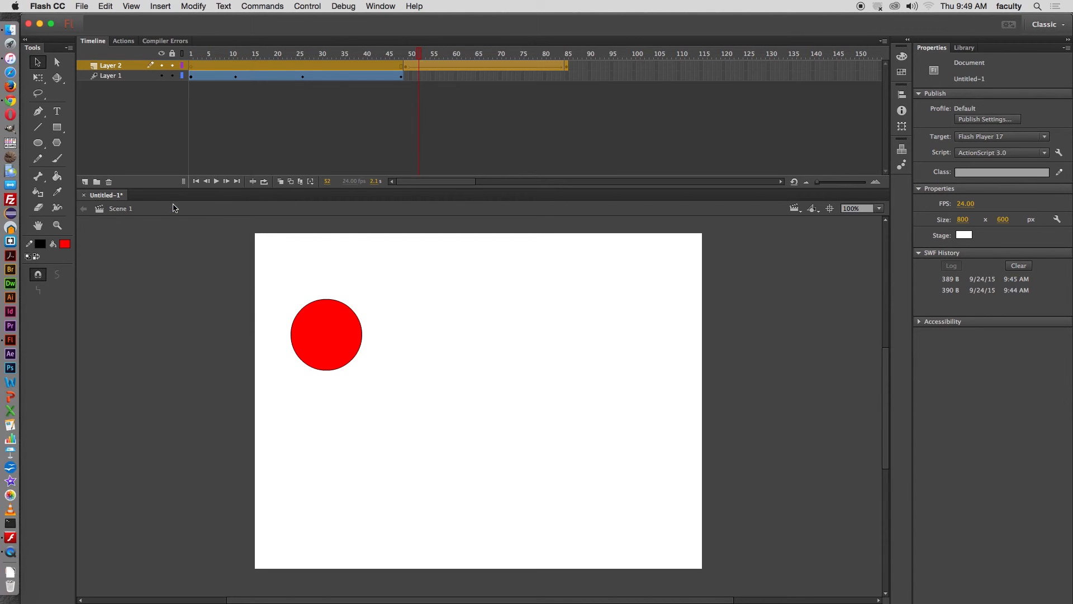
pyautogui.click(212, 163)
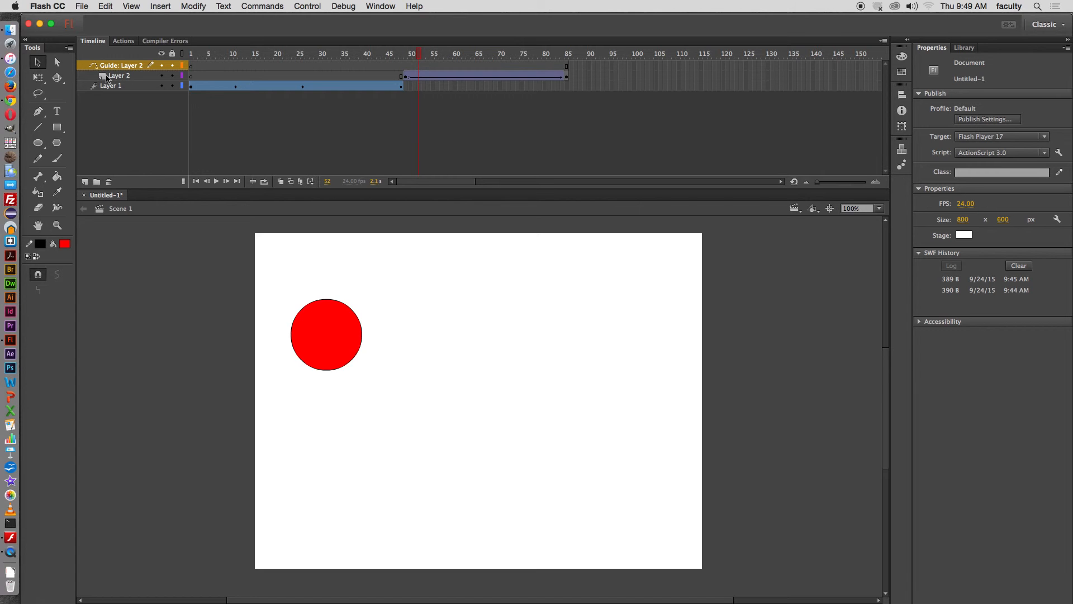
pyautogui.moveTo(421, 58); pyautogui.dragTo(408, 60)
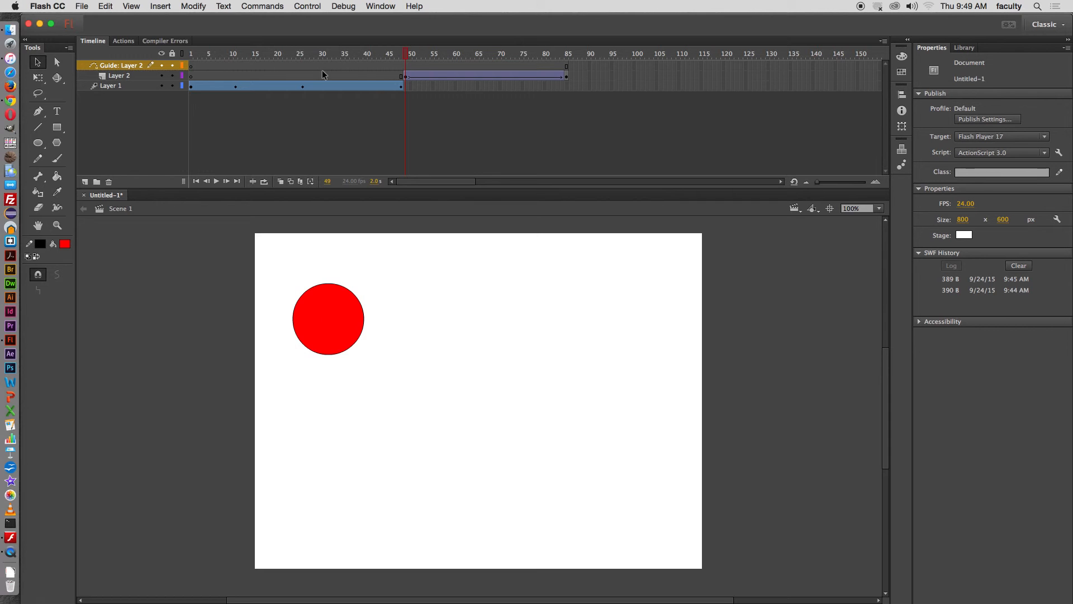
# Step: Insert a blank keyframe at frame 49 of the Layer 2 guide layer
pyautogui.click(127, 67)
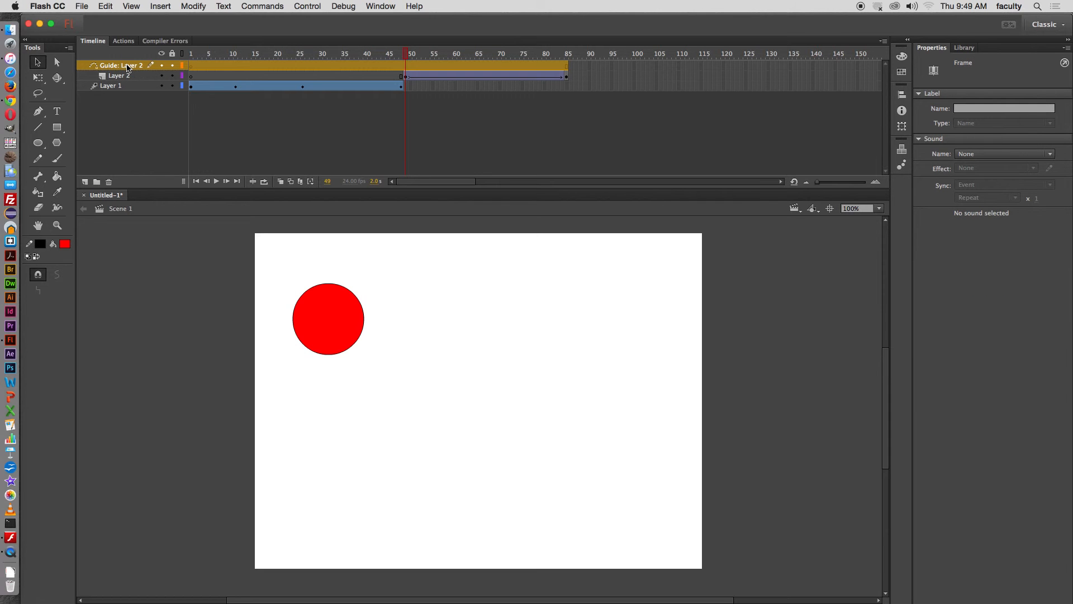
pyautogui.click(361, 66)
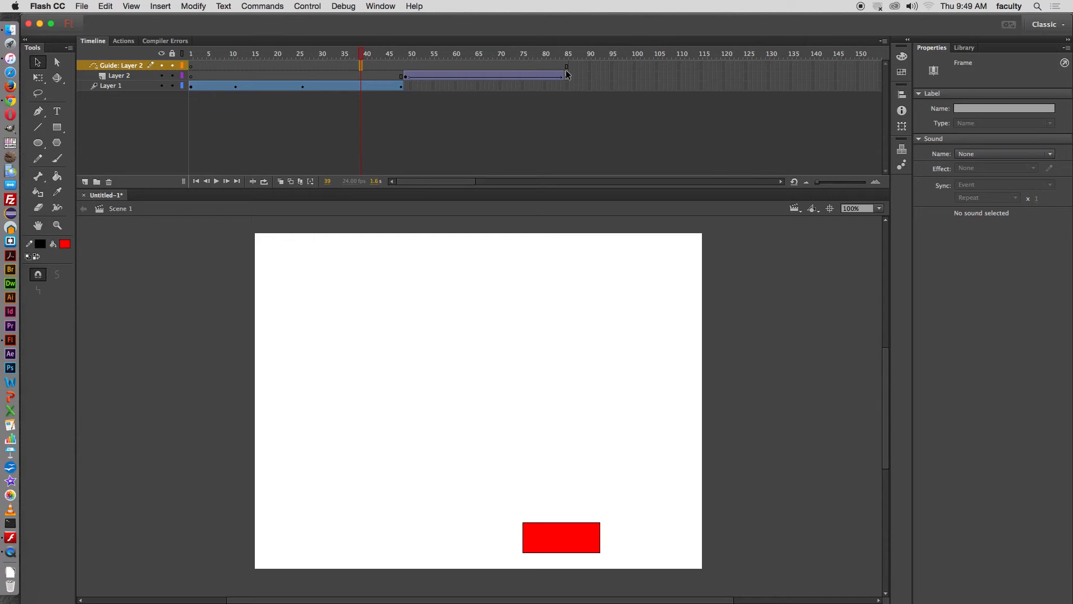
pyautogui.click(401, 65)
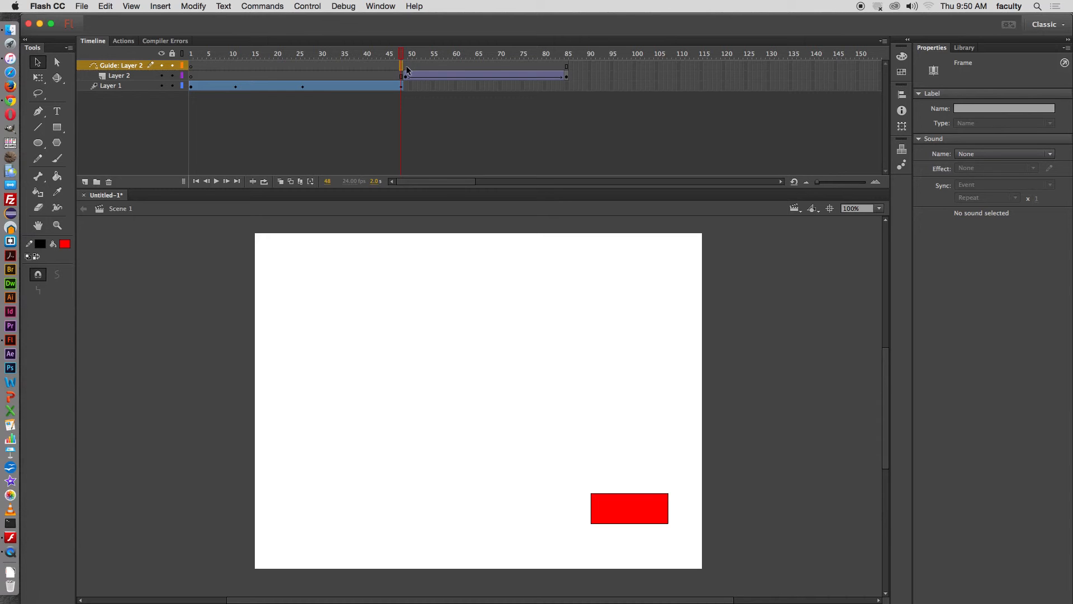
pyautogui.click(406, 66)
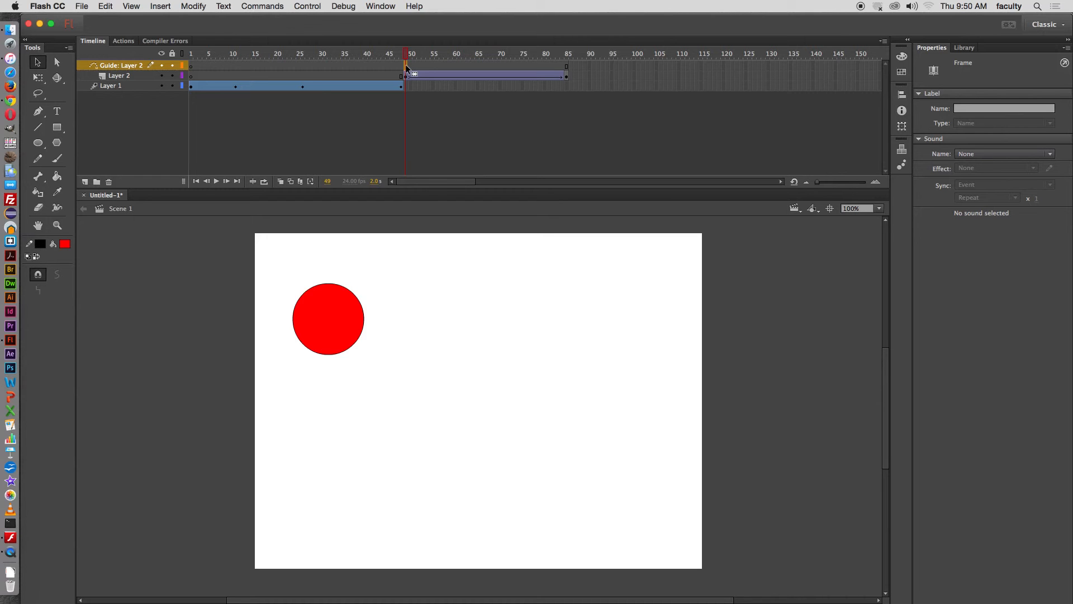
pyautogui.rightClick(406, 65)
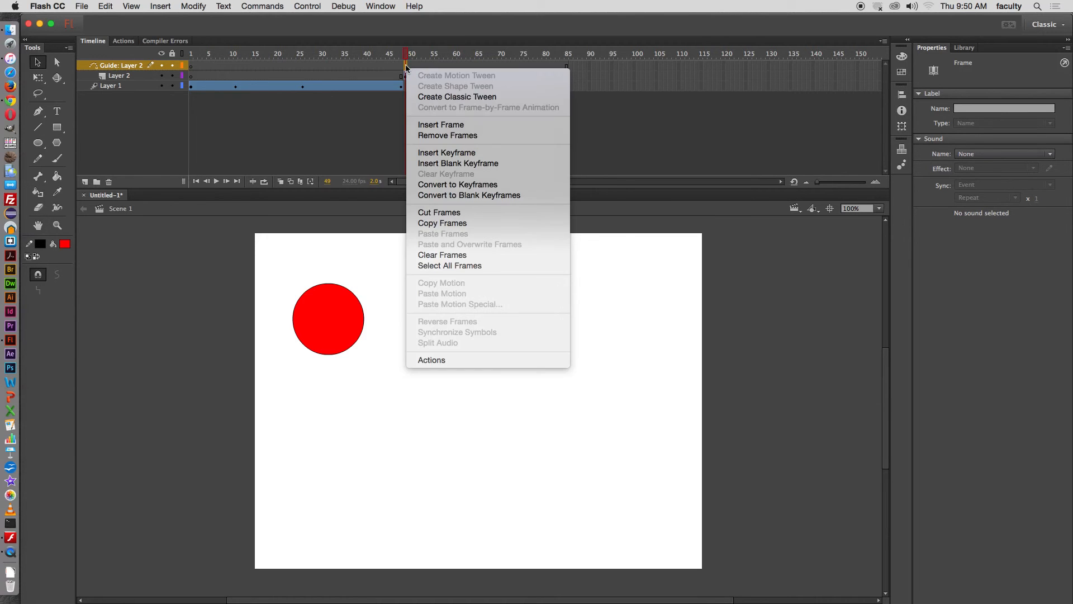
pyautogui.click(445, 163)
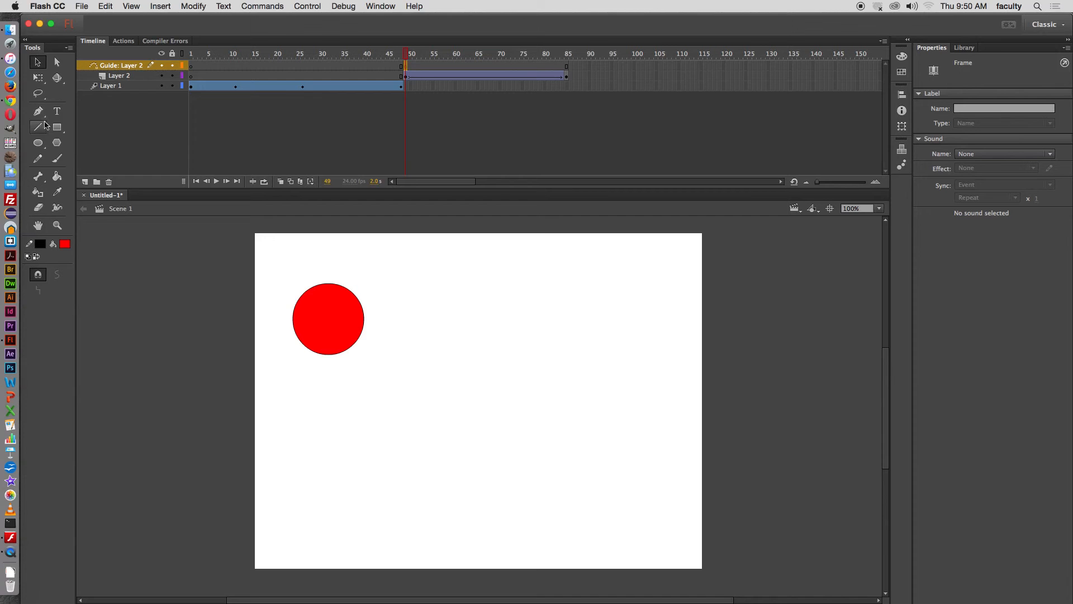
# Step: Draw a winding guide path from the circle's center to the stage's lower-left area using the Pencil tool in Smooth mode
pyautogui.click(39, 160)
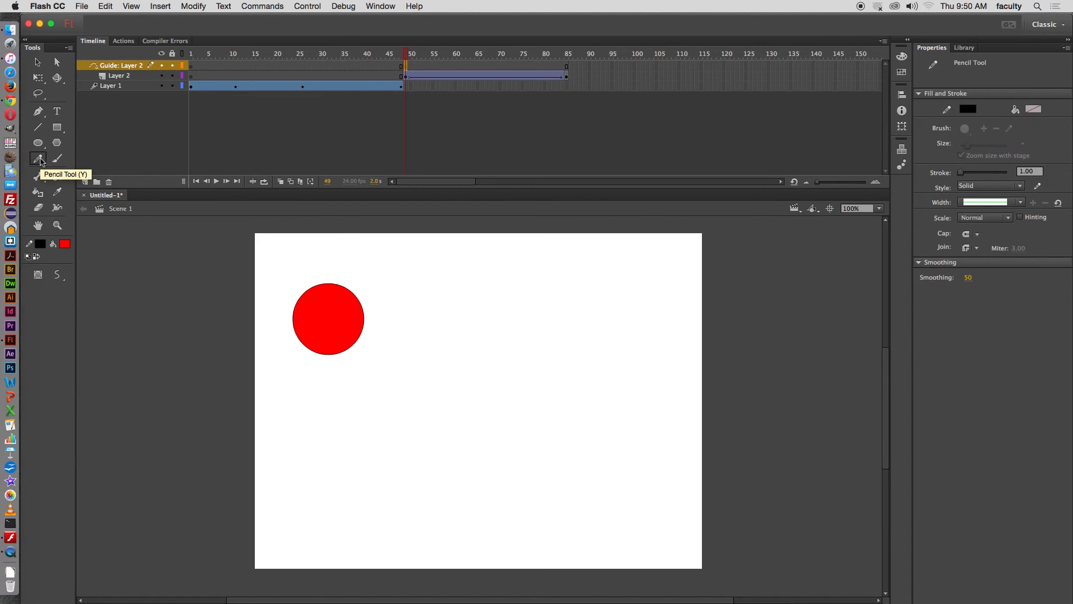
pyautogui.click(58, 278)
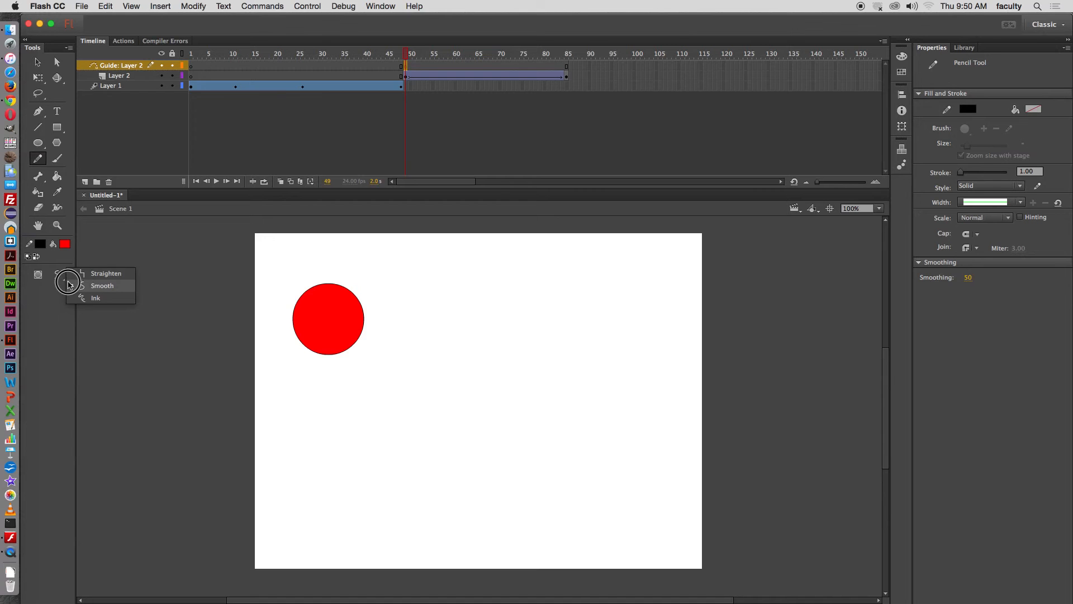
pyautogui.click(85, 287)
pyautogui.moveTo(327, 321)
pyautogui.mouseDown()
pyautogui.moveTo(404, 283)
pyautogui.moveTo(423, 311)
pyautogui.moveTo(408, 340)
pyautogui.moveTo(349, 381)
pyautogui.moveTo(396, 399)
pyautogui.moveTo(452, 333)
pyautogui.moveTo(517, 329)
pyautogui.moveTo(462, 401)
pyautogui.moveTo(436, 472)
pyautogui.moveTo(473, 466)
pyautogui.moveTo(558, 358)
pyautogui.moveTo(601, 389)
pyautogui.moveTo(515, 497)
pyautogui.moveTo(563, 513)
pyautogui.moveTo(599, 502)
pyautogui.moveTo(637, 509)
pyautogui.moveTo(663, 534)
pyautogui.moveTo(533, 583)
pyautogui.moveTo(416, 588)
pyautogui.moveTo(315, 534)
pyautogui.mouseUp()
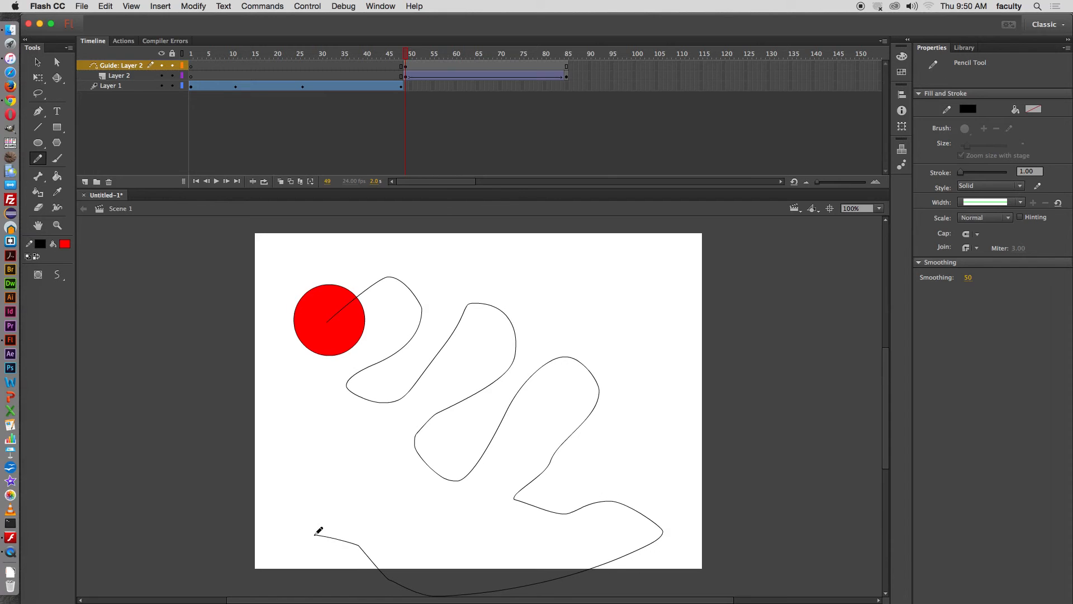
# Step: Snap the circle's center to the start of the guide path at frame 49, about X 71.5, Y 90.1
pyautogui.moveTo(406, 56)
pyautogui.mouseDown()
pyautogui.moveTo(598, 56)
pyautogui.moveTo(376, 53)
pyautogui.moveTo(510, 53)
pyautogui.moveTo(406, 55)
pyautogui.moveTo(580, 69)
pyautogui.moveTo(407, 66)
pyautogui.moveTo(459, 69)
pyautogui.moveTo(454, 55)
pyautogui.moveTo(405, 54)
pyautogui.mouseUp()
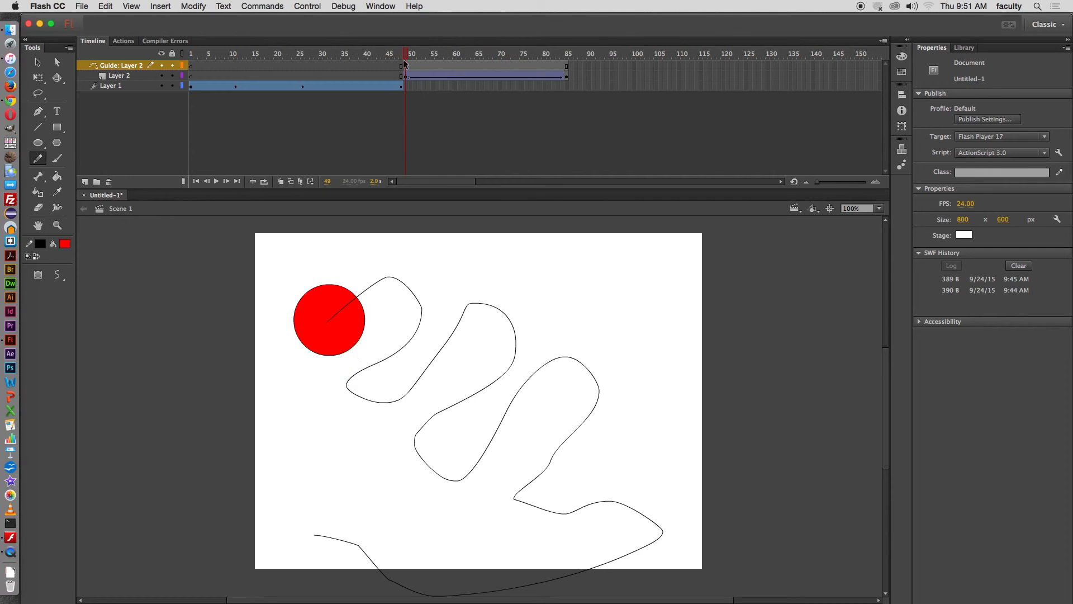
pyautogui.press('v')
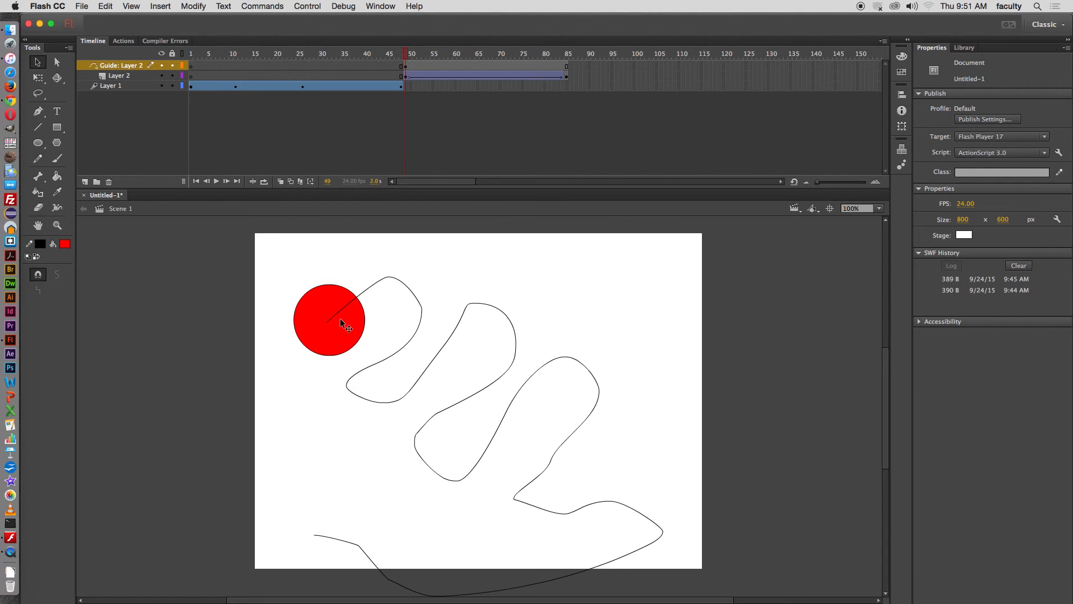
pyautogui.moveTo(341, 323); pyautogui.dragTo(338, 326)
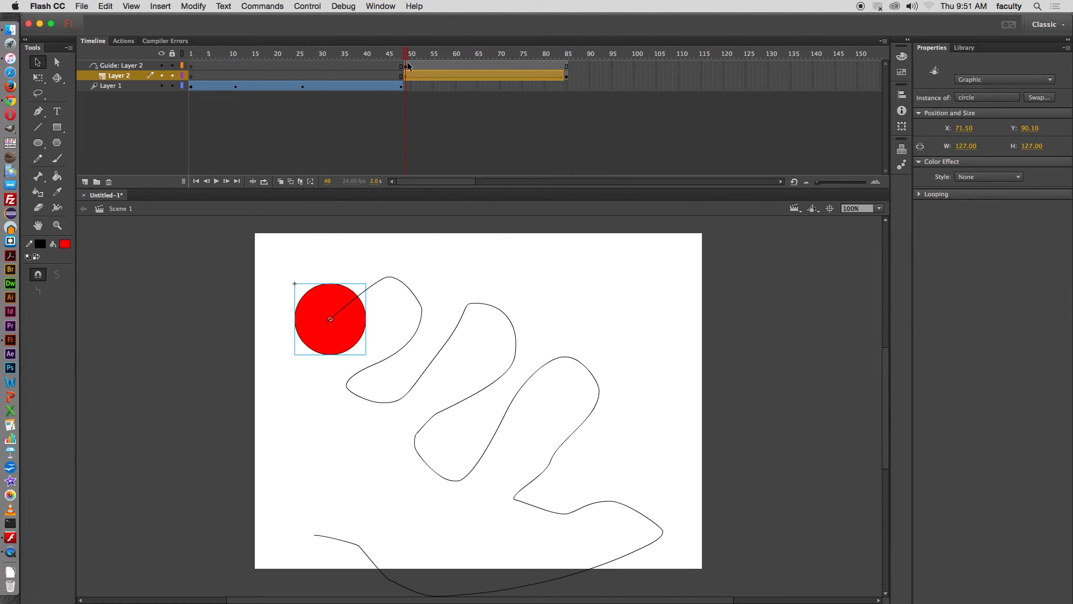
# Step: Snap the circle's center to the end of the guide path at frame 85, about X 54, Y 477
pyautogui.moveTo(454, 54); pyautogui.dragTo(573, 56)
pyautogui.click(378, 299)
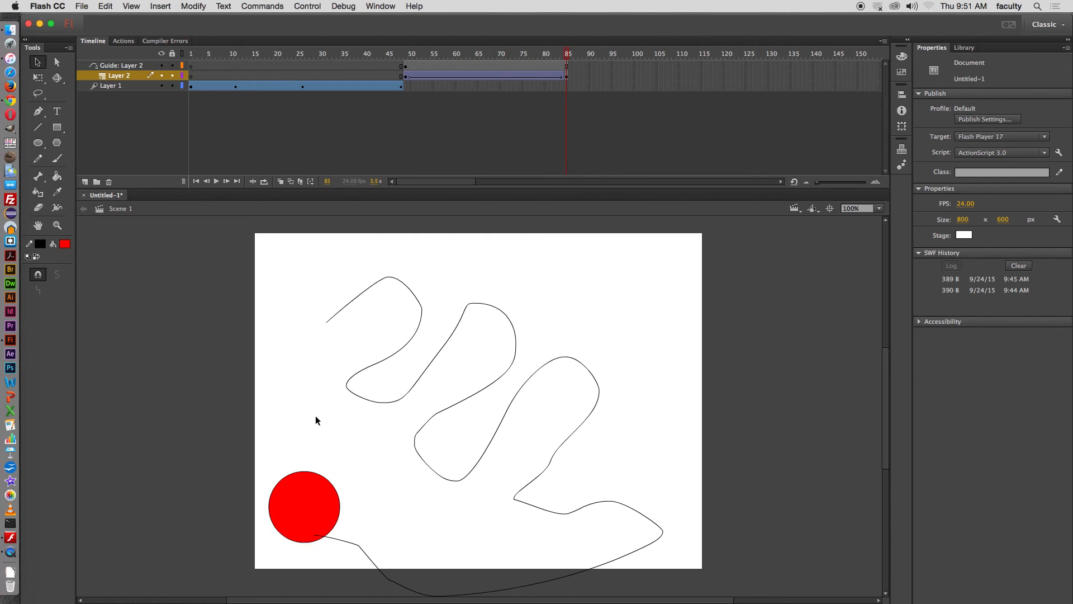
pyautogui.click(303, 527)
pyautogui.moveTo(312, 505); pyautogui.dragTo(327, 531)
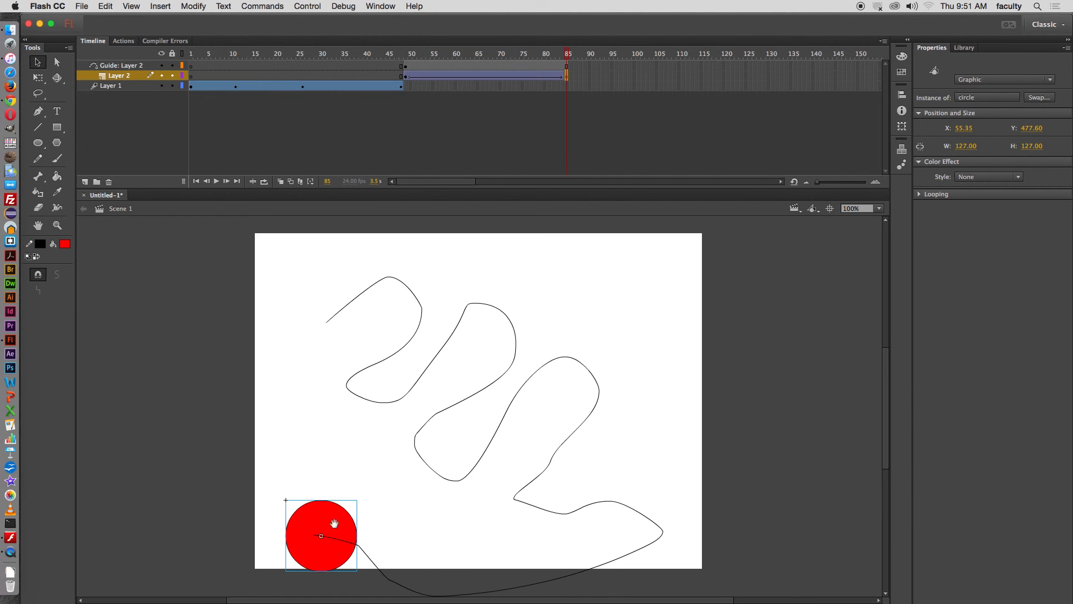
pyautogui.scroll(-2, 347, 470)
pyautogui.hscroll(1, 346, 469)
pyautogui.scroll(-5, 338, 448)
pyautogui.scroll(3, 342, 328)
pyautogui.moveTo(322, 425)
pyautogui.mouseDown()
pyautogui.moveTo(312, 409)
pyautogui.moveTo(317, 425)
pyautogui.mouseUp()
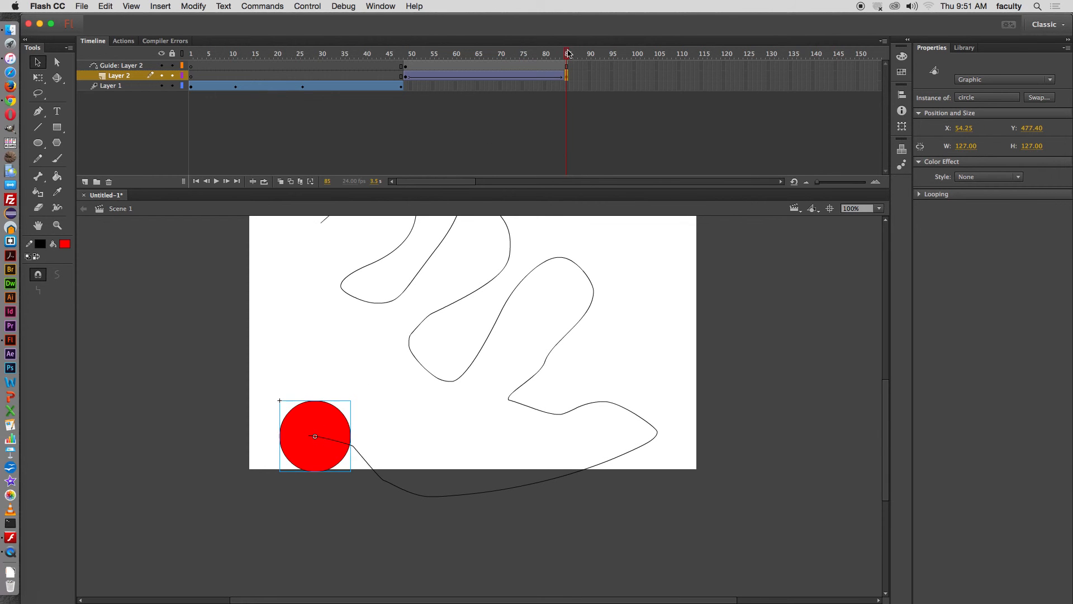
# Step: Scrub through the circle's guided tween and test the movie, closing the preview when done
pyautogui.moveTo(506, 234); pyautogui.dragTo(498, 326)
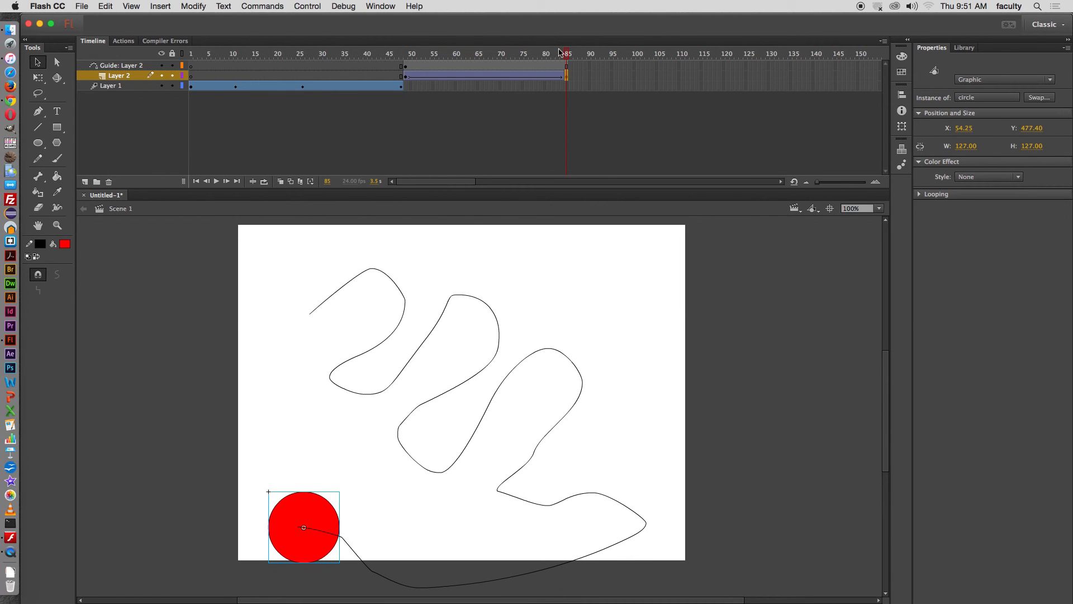
pyautogui.moveTo(567, 54); pyautogui.dragTo(465, 83)
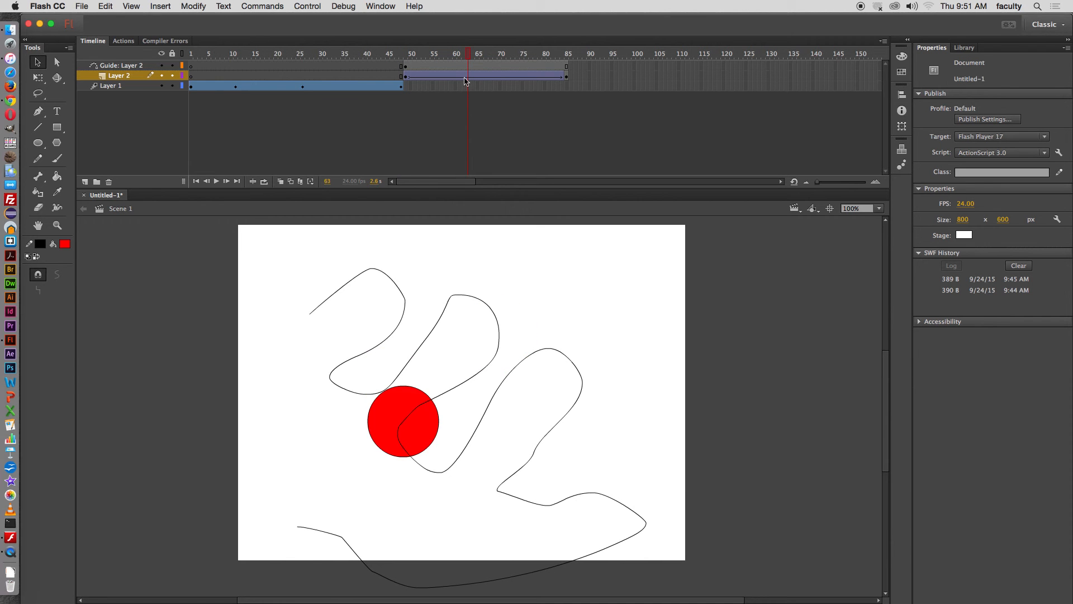
pyautogui.press('super+Return')
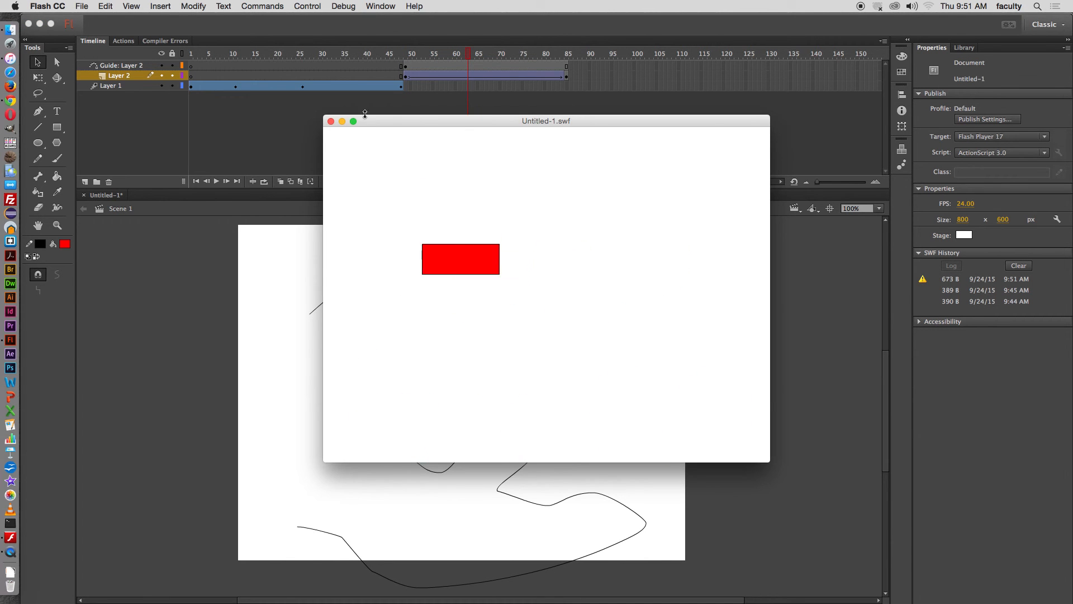
pyautogui.click(330, 122)
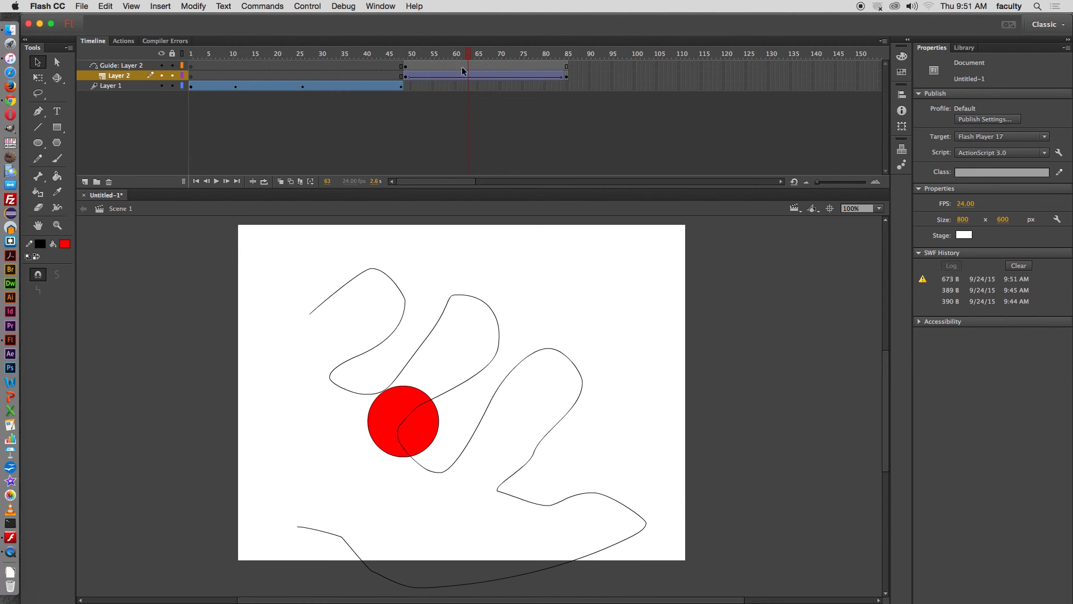
# Step: Add a new layer above the guide layer and insert a keyframe at its frame 86
pyautogui.moveTo(465, 66); pyautogui.dragTo(411, 70)
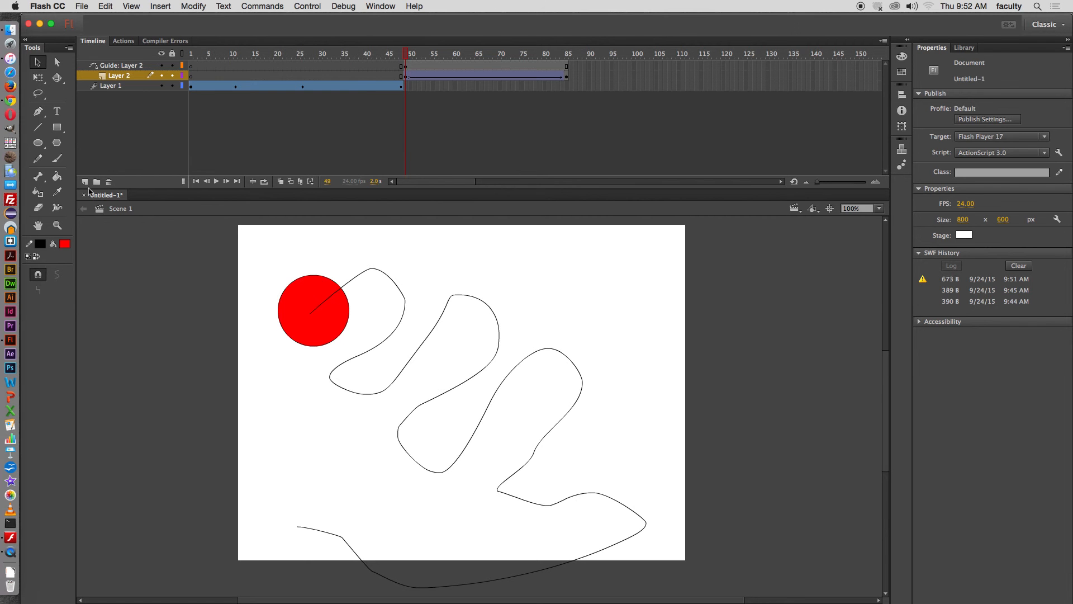
pyautogui.click(120, 67)
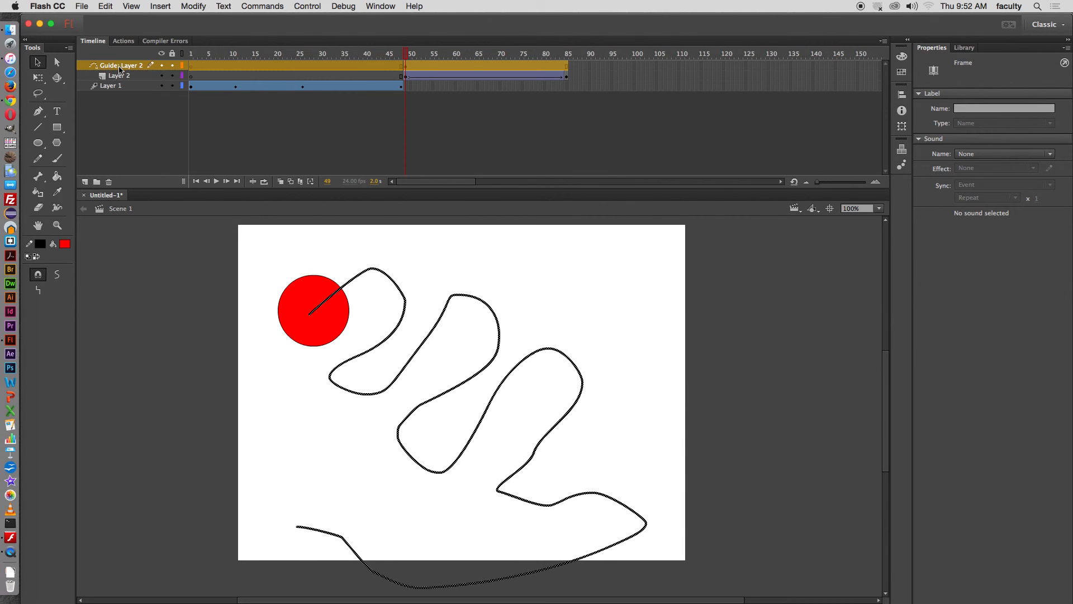
pyautogui.click(85, 182)
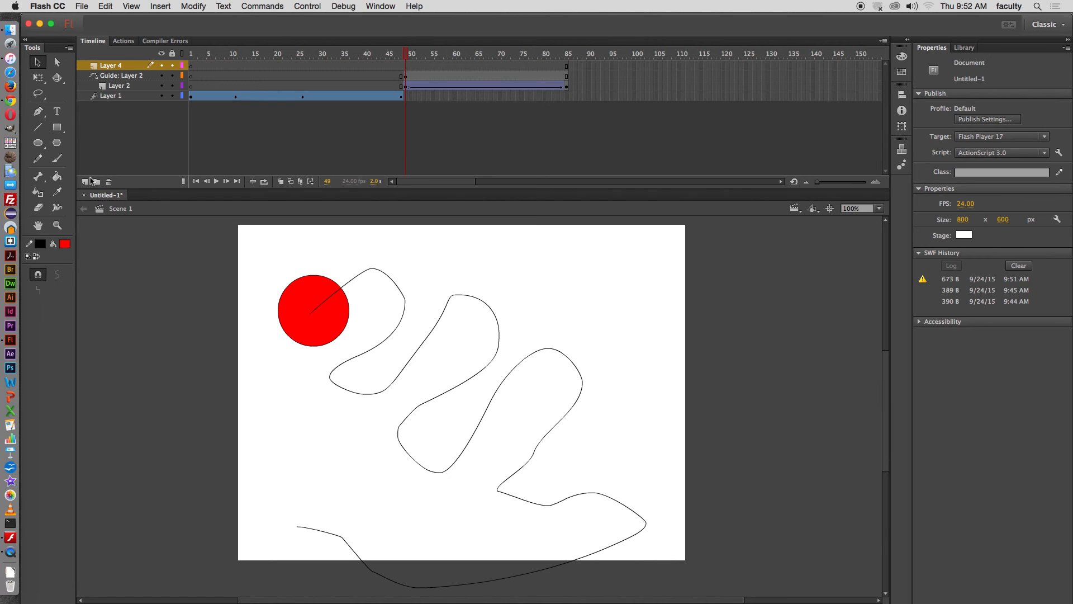
pyautogui.click(569, 67)
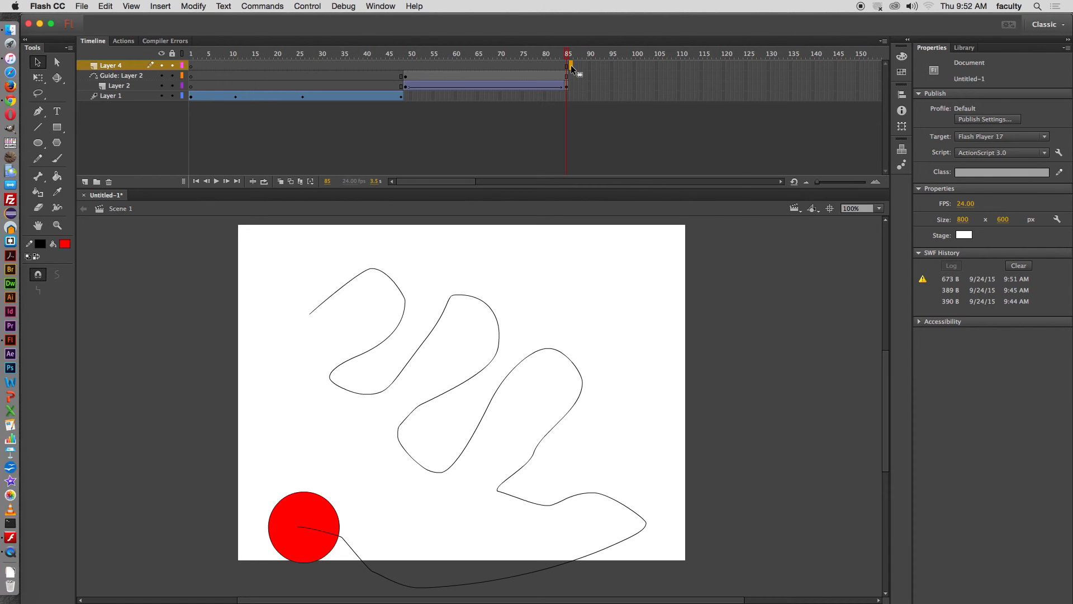
pyautogui.rightClick(571, 65)
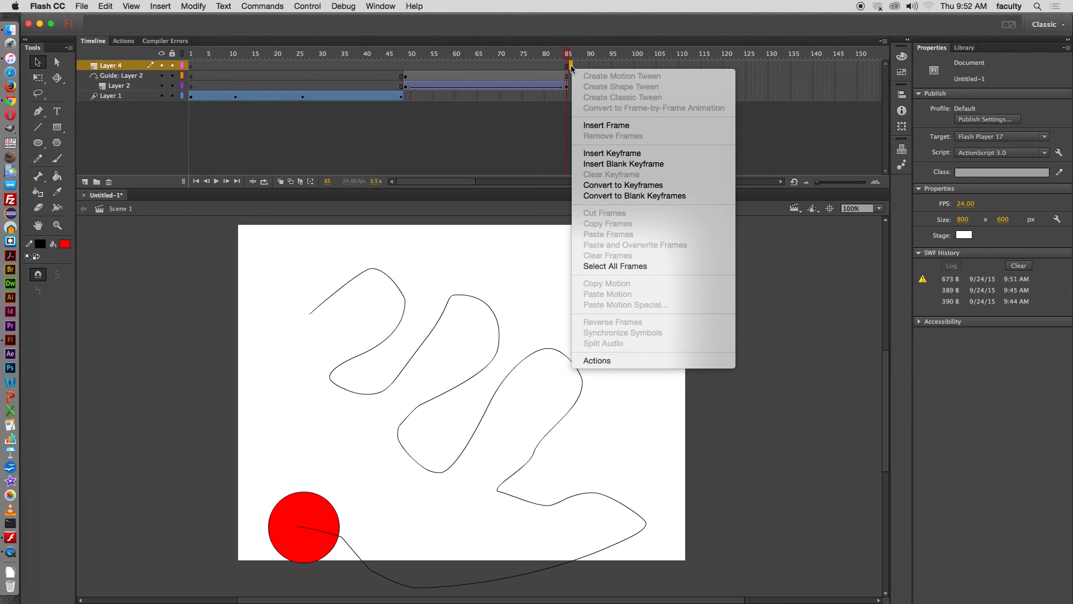
pyautogui.click(595, 154)
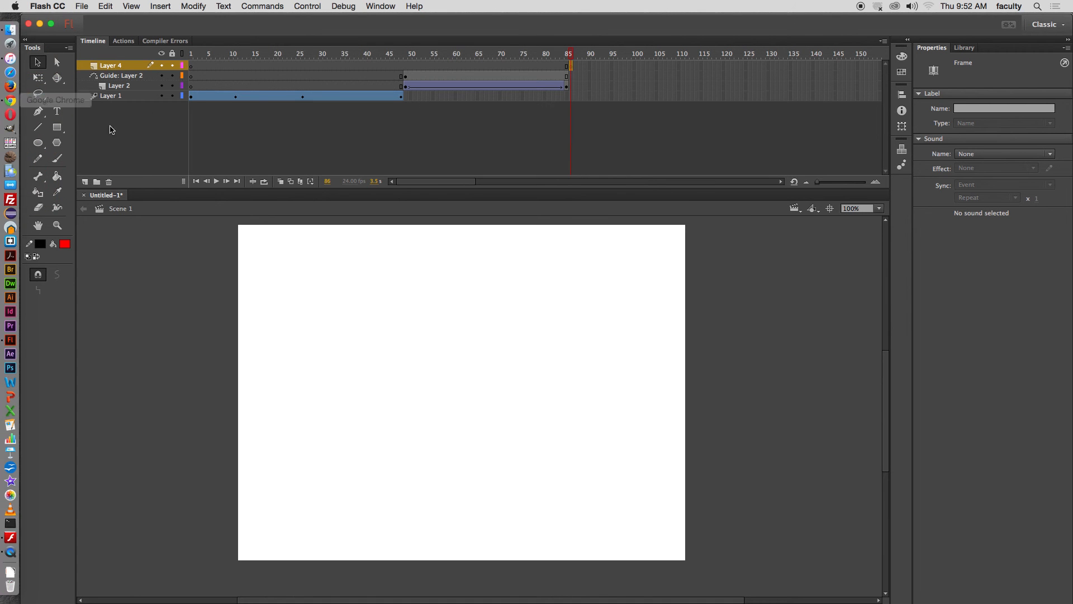
# Step: Draw a red square about 166 px wide at about X 31, Y 24 on frame 86 and delete its outline
pyautogui.click(57, 128)
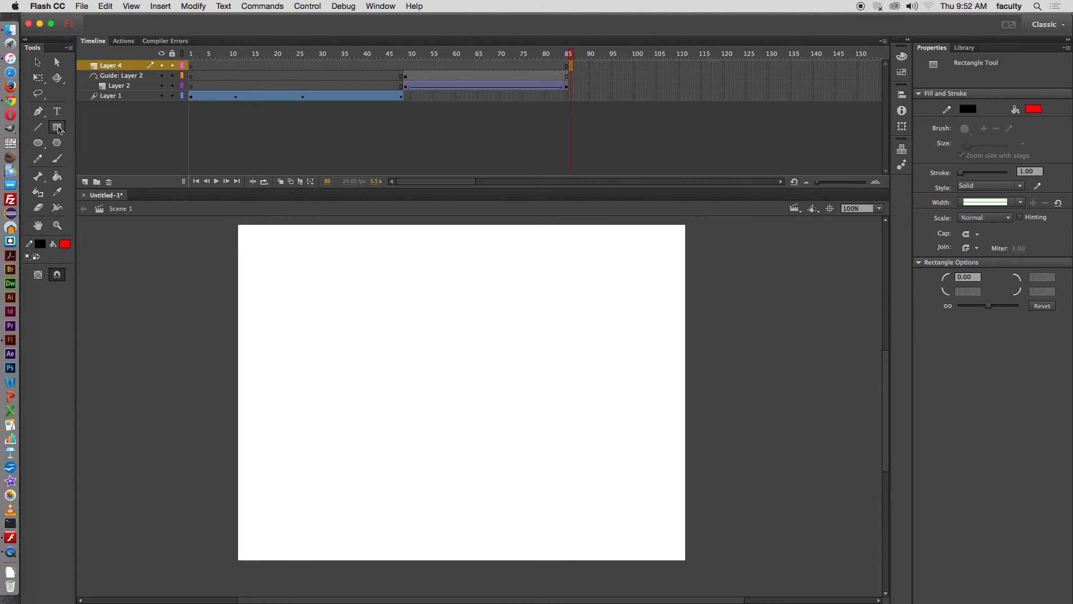
pyautogui.moveTo(255, 238); pyautogui.dragTo(348, 331)
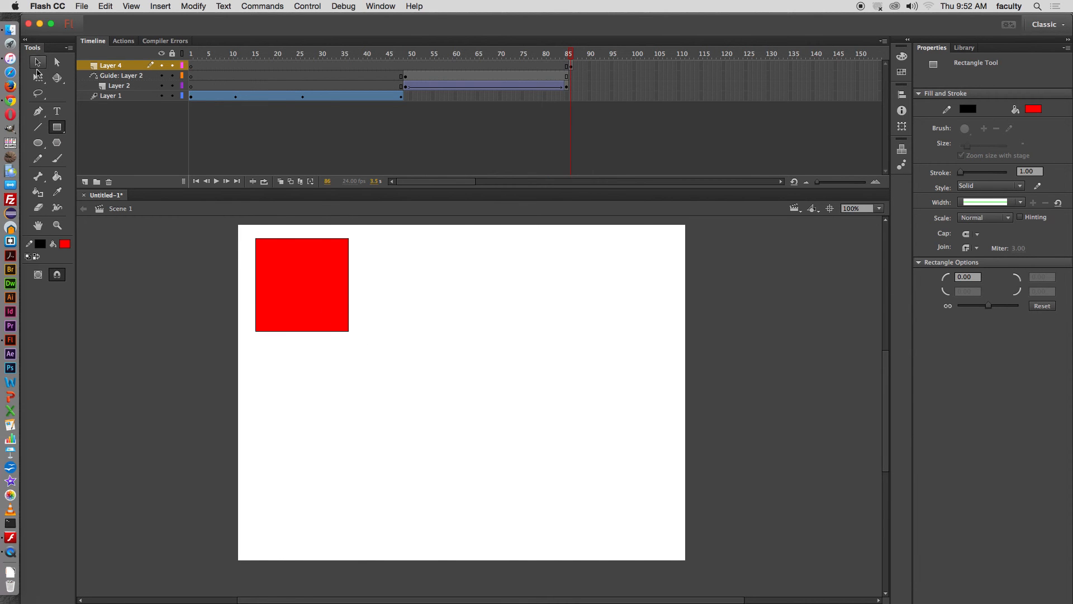
pyautogui.click(38, 62)
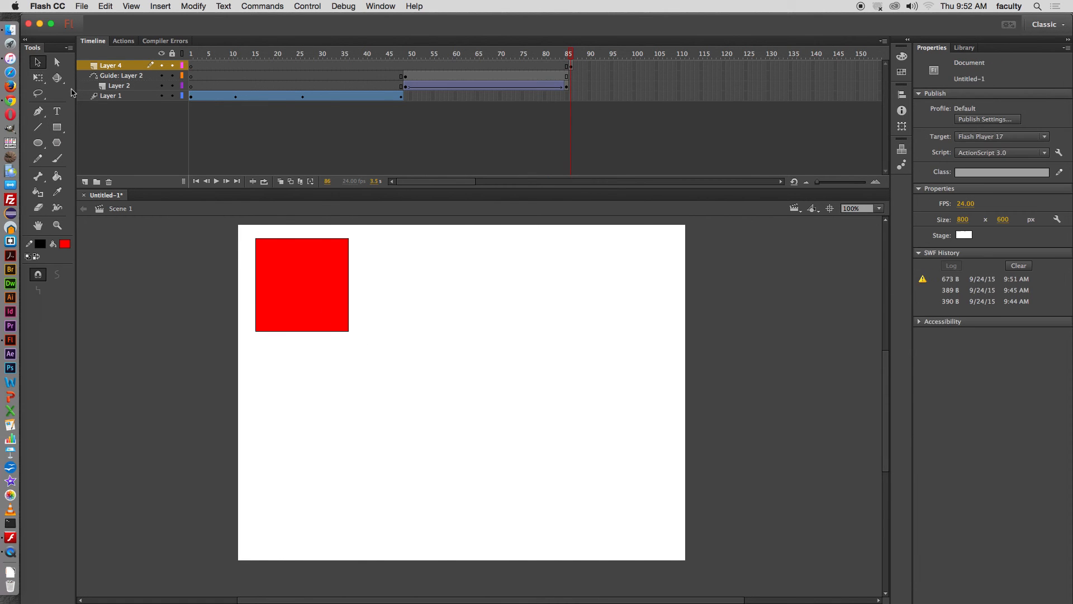
pyautogui.doubleClick(348, 279)
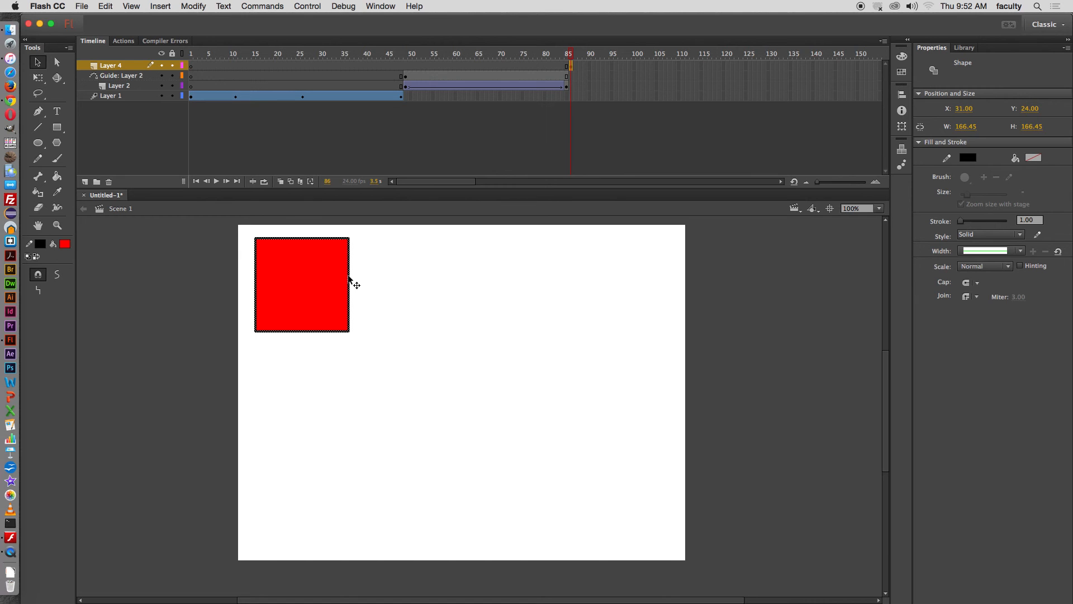
pyautogui.press('Delete')
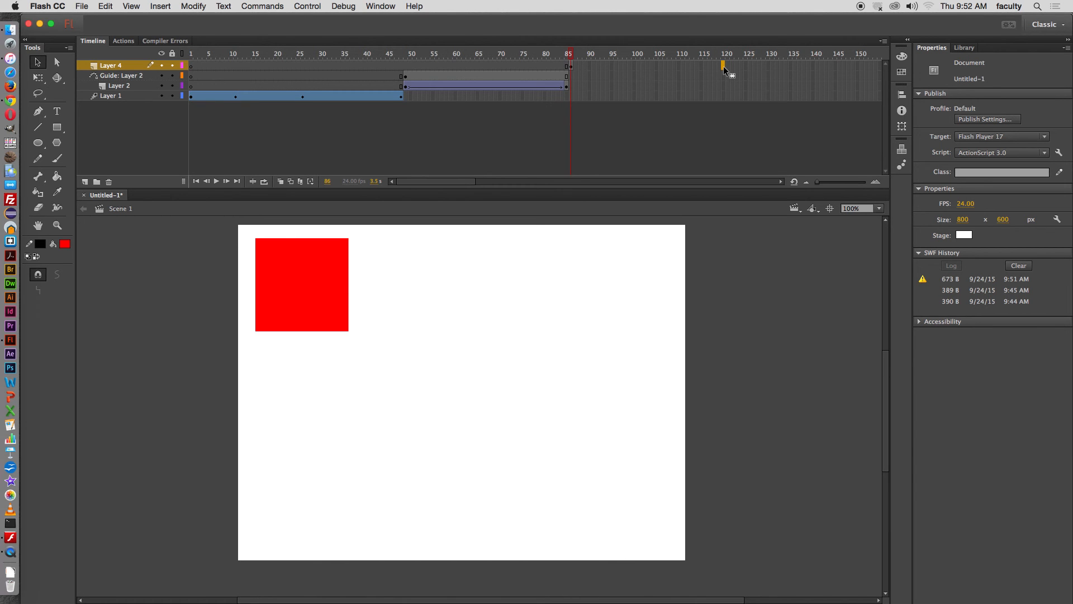
# Step: Insert a keyframe at frame 120 of Layer 4 and create a shape tween between frames 86 and 120
pyautogui.press('F5')
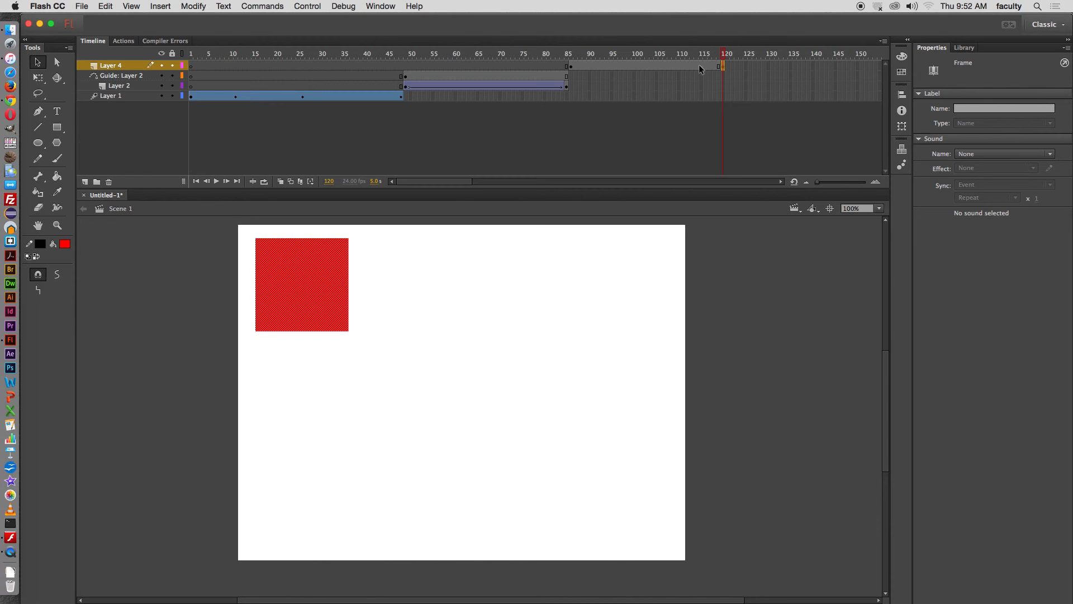
pyautogui.click(640, 66)
pyautogui.rightClick(665, 65)
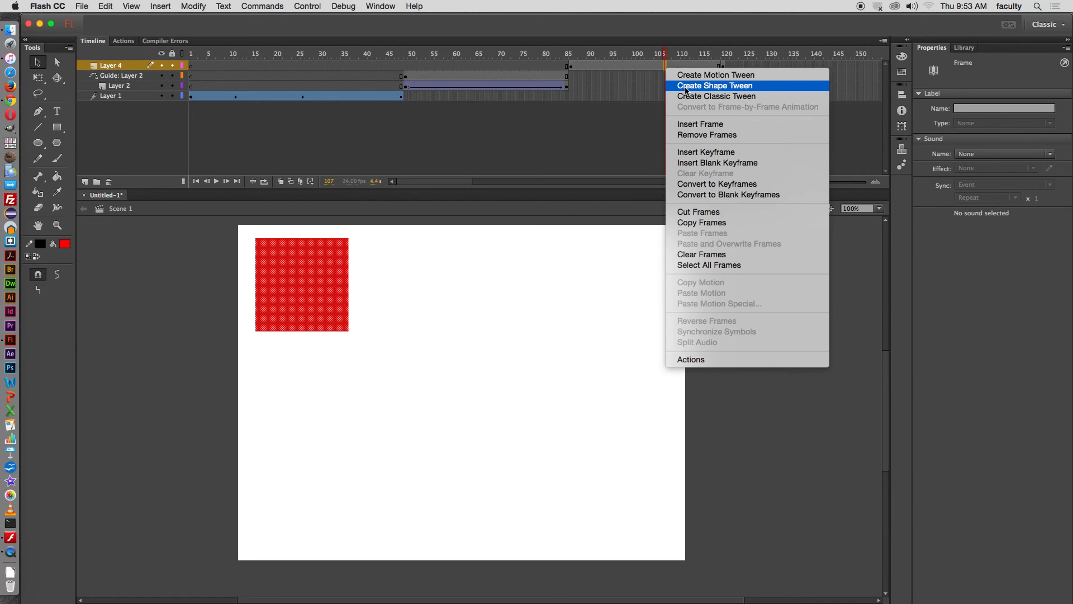
pyautogui.click(687, 86)
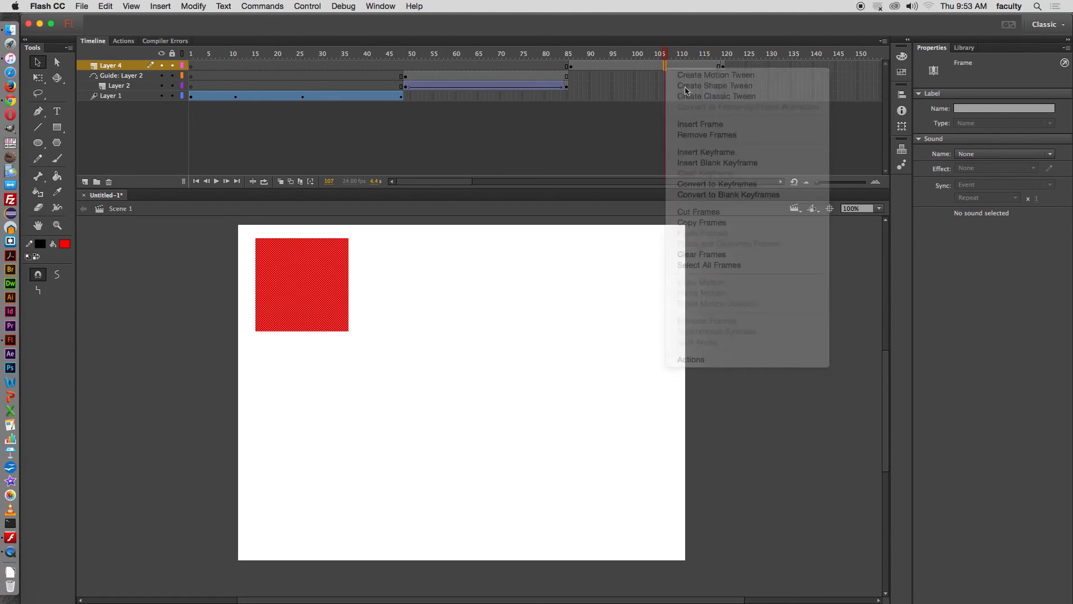
# Step: Pull the square's lower-right corner diagonally down past the stage's center at frame 120 to reshape it
pyautogui.click(612, 87)
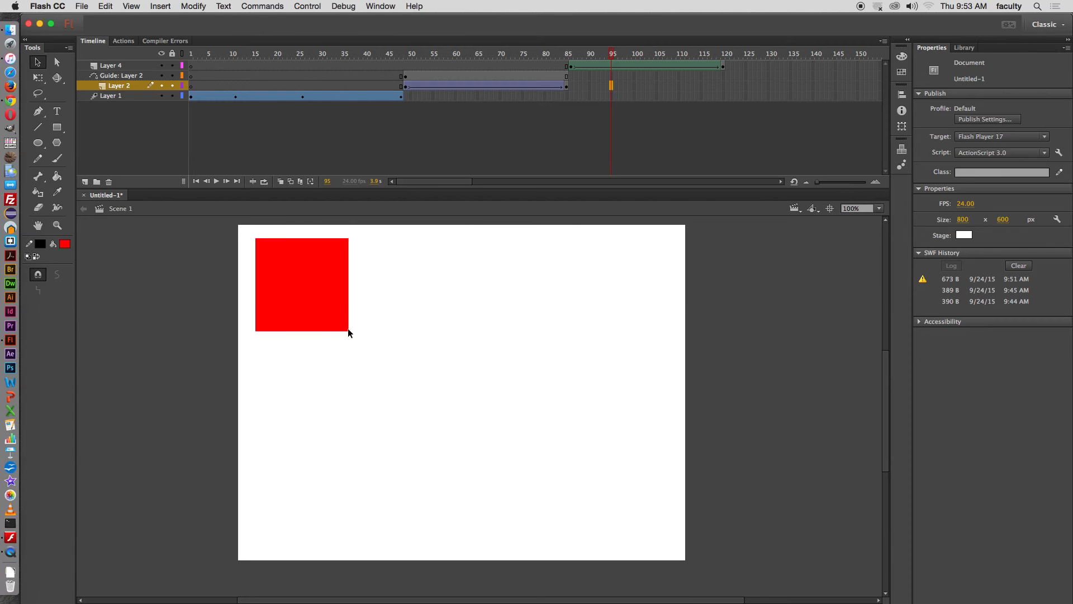
pyautogui.moveTo(613, 54); pyautogui.dragTo(723, 53)
pyautogui.moveTo(349, 330); pyautogui.dragTo(523, 458)
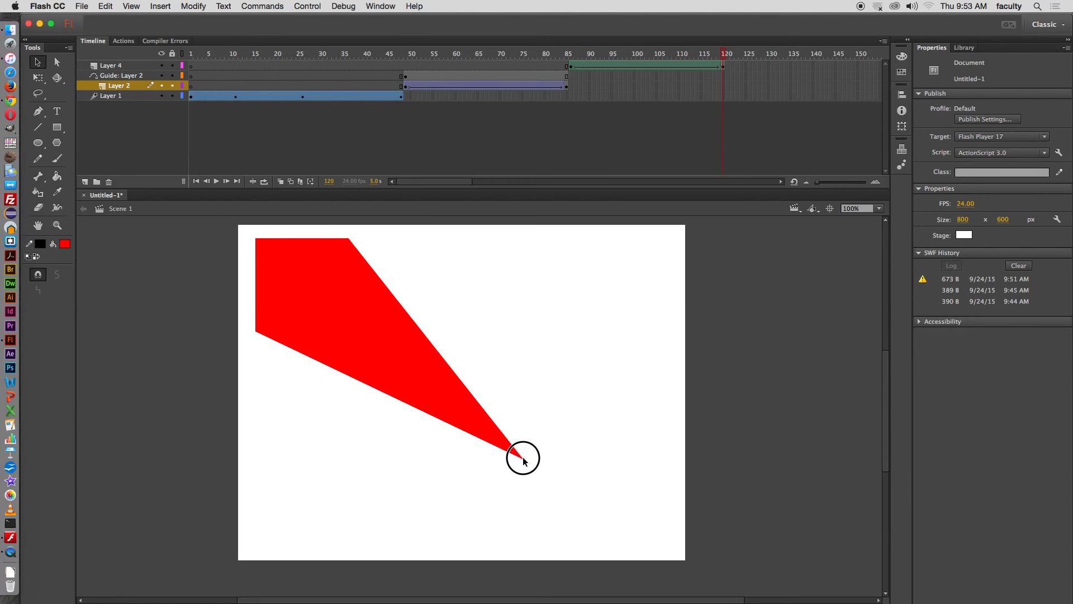
# Step: Add a new layer above Layer 4 and insert a keyframe at its frame 121
pyautogui.moveTo(727, 54)
pyautogui.mouseDown()
pyautogui.moveTo(551, 56)
pyautogui.moveTo(725, 54)
pyautogui.mouseUp()
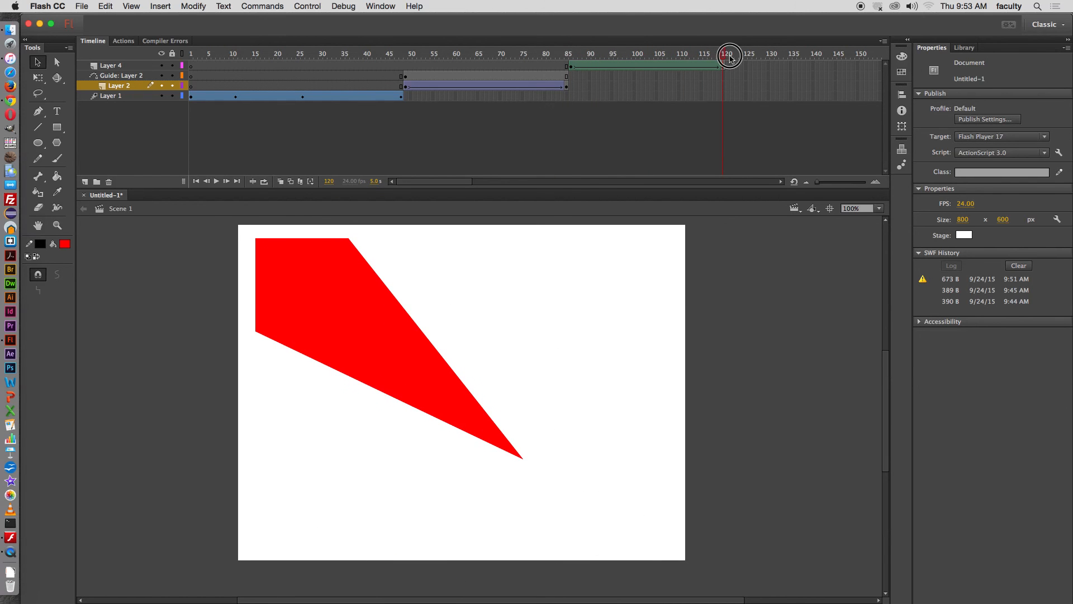
pyautogui.click(112, 67)
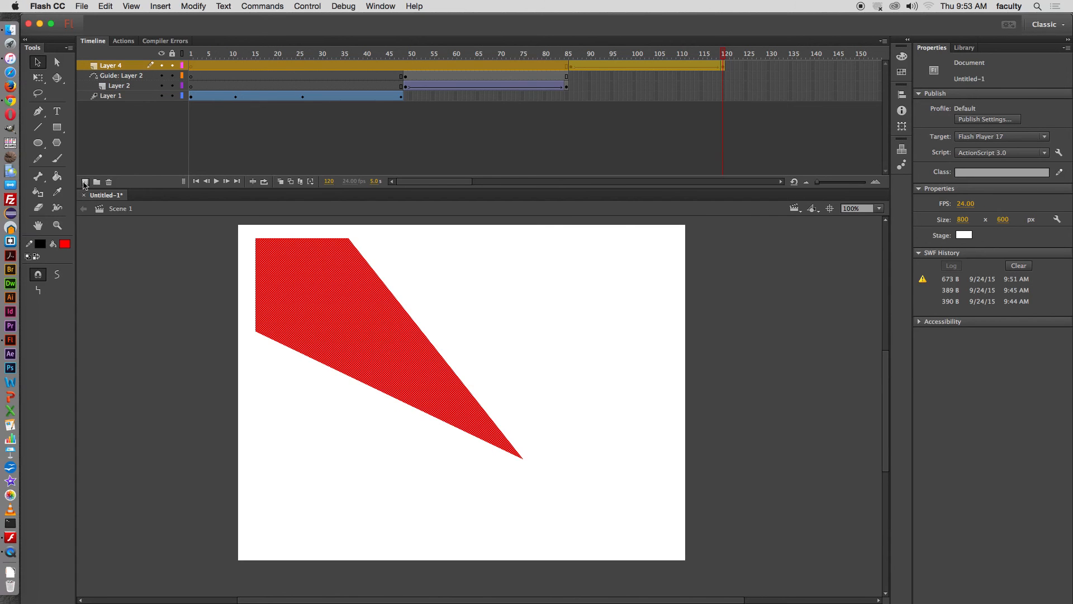
pyautogui.click(85, 183)
pyautogui.click(726, 66)
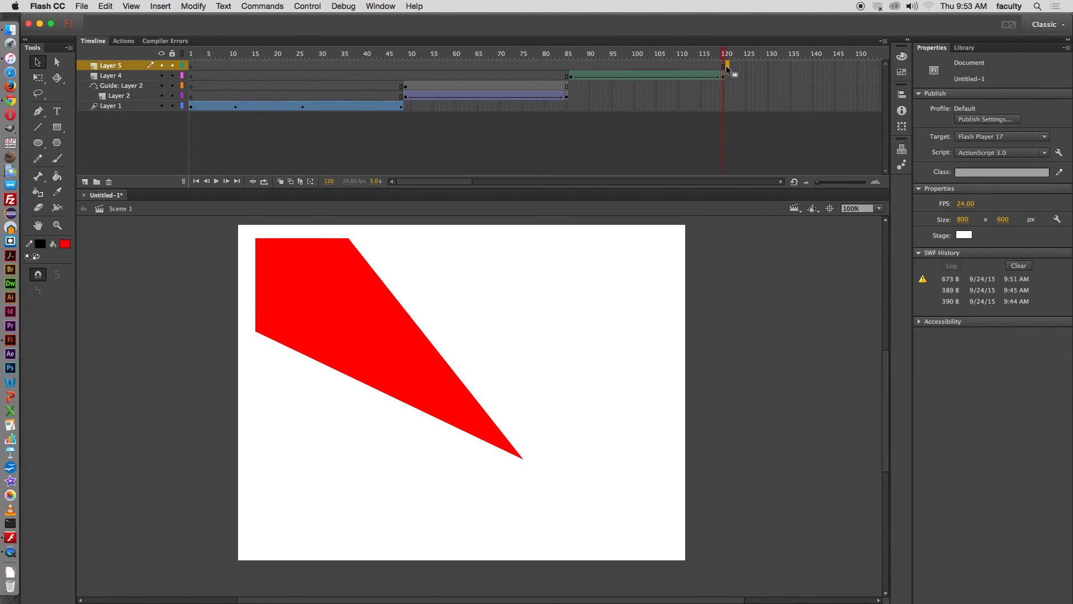
pyautogui.click(726, 67)
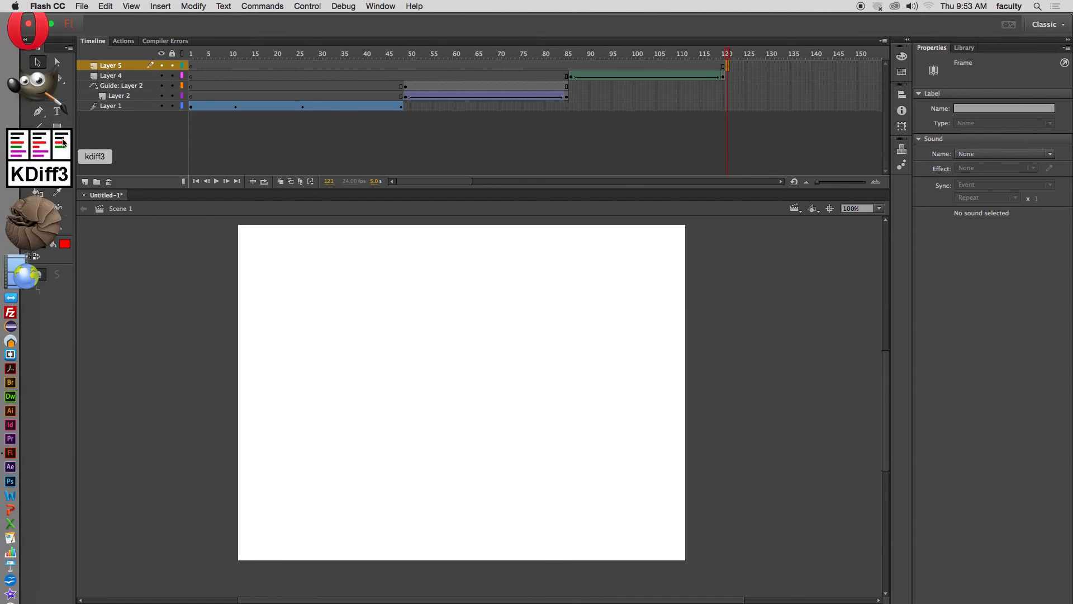
# Step: Draw a red square near the stage's upper-left corner on frame 121 of Layer 5 and delete its outline
pyautogui.click(56, 128)
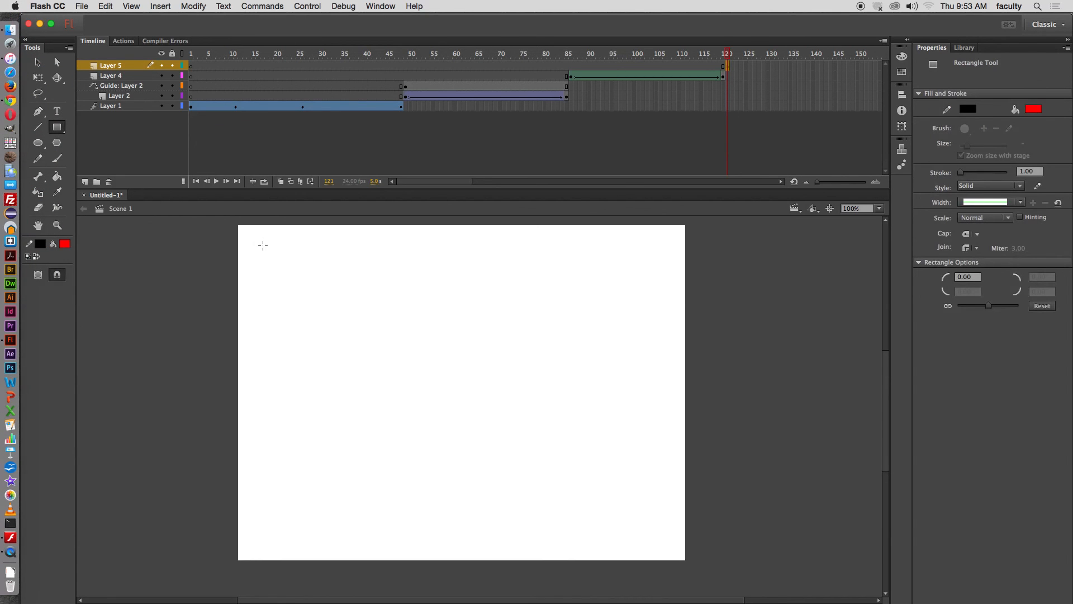
pyautogui.moveTo(263, 246); pyautogui.dragTo(352, 333)
pyautogui.click(38, 62)
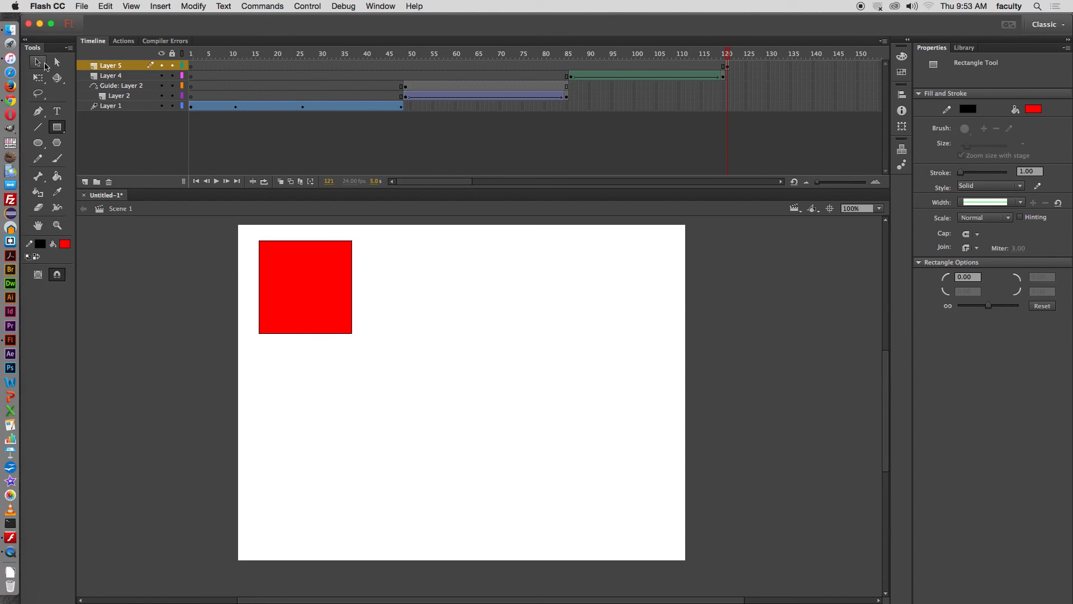
pyautogui.doubleClick(352, 297)
pyautogui.press('Delete')
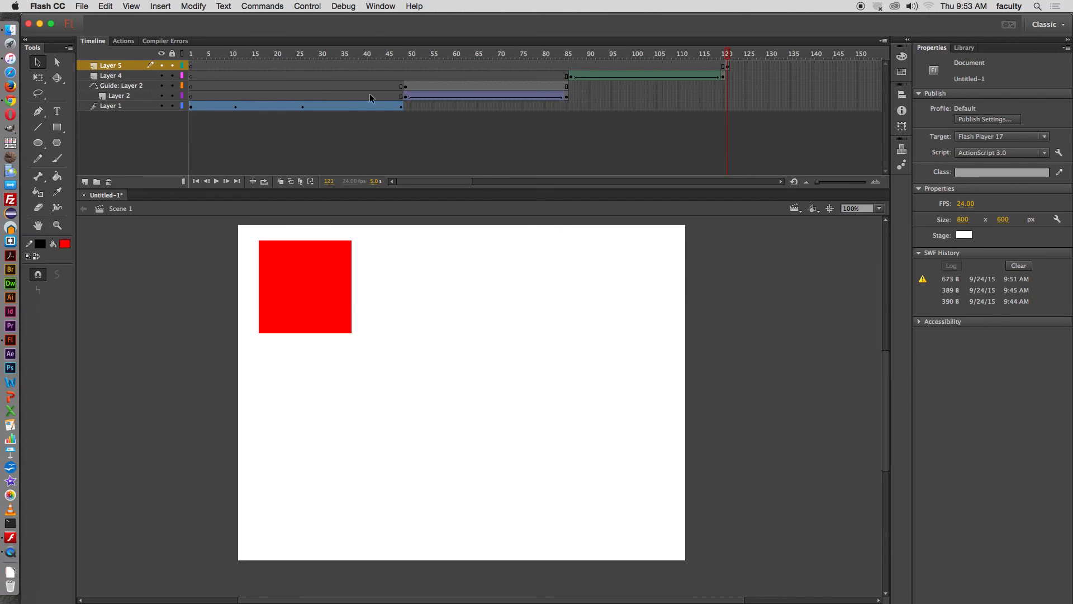
# Step: Insert a blank keyframe at frame 155 of Layer 5
pyautogui.moveTo(450, 182); pyautogui.dragTo(474, 182)
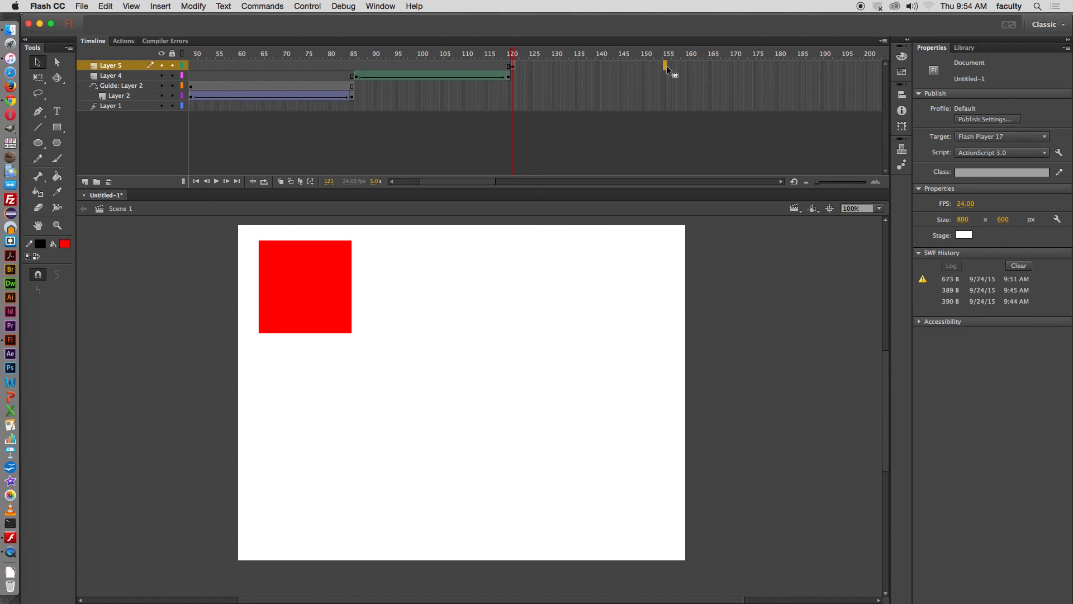
pyautogui.press('F5')
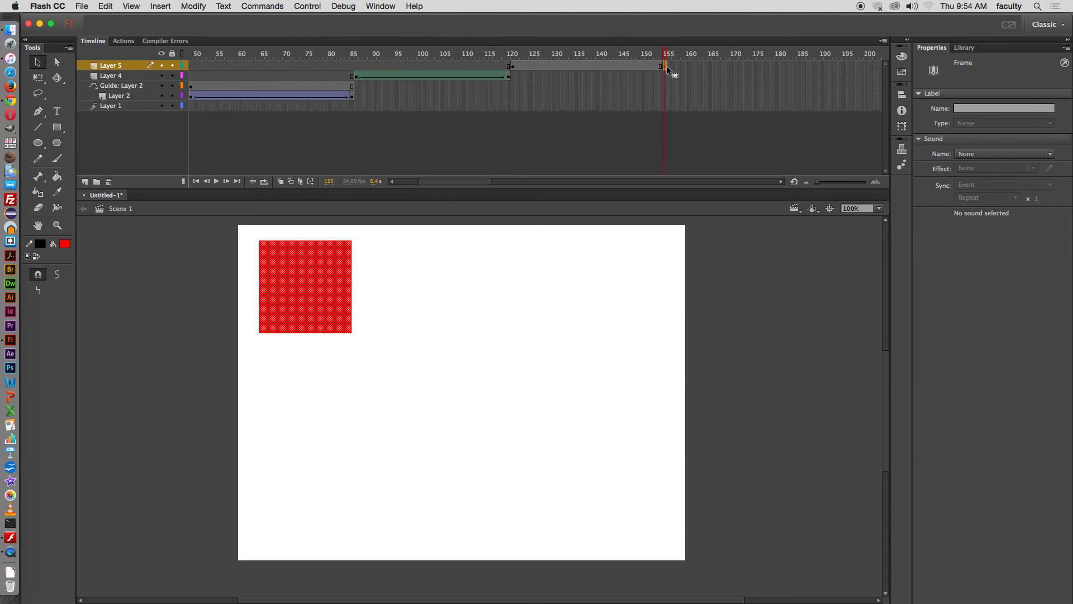
pyautogui.press('super+z')
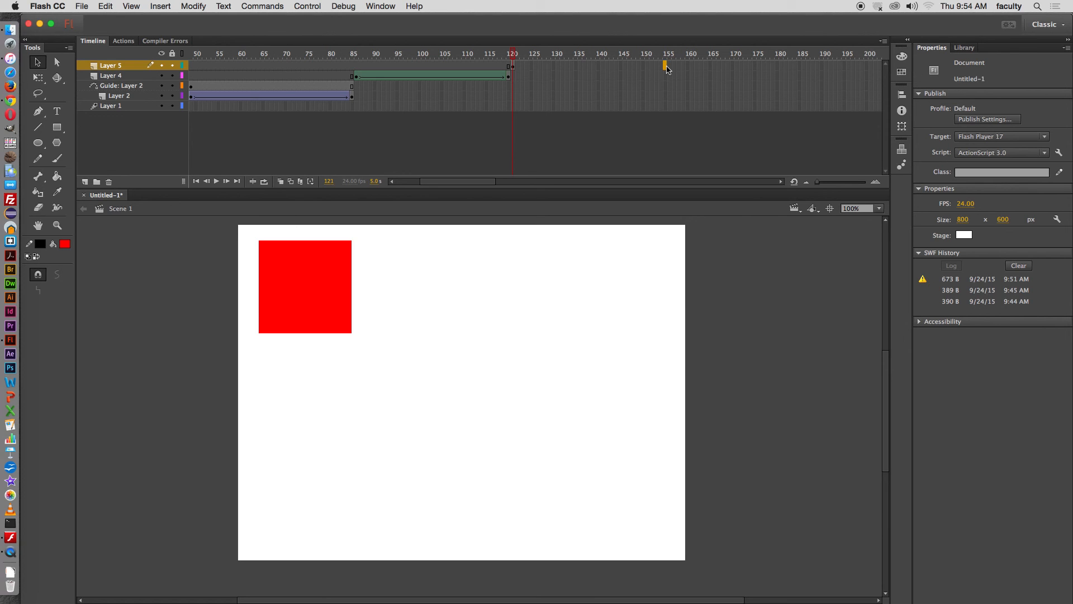
pyautogui.rightClick(667, 68)
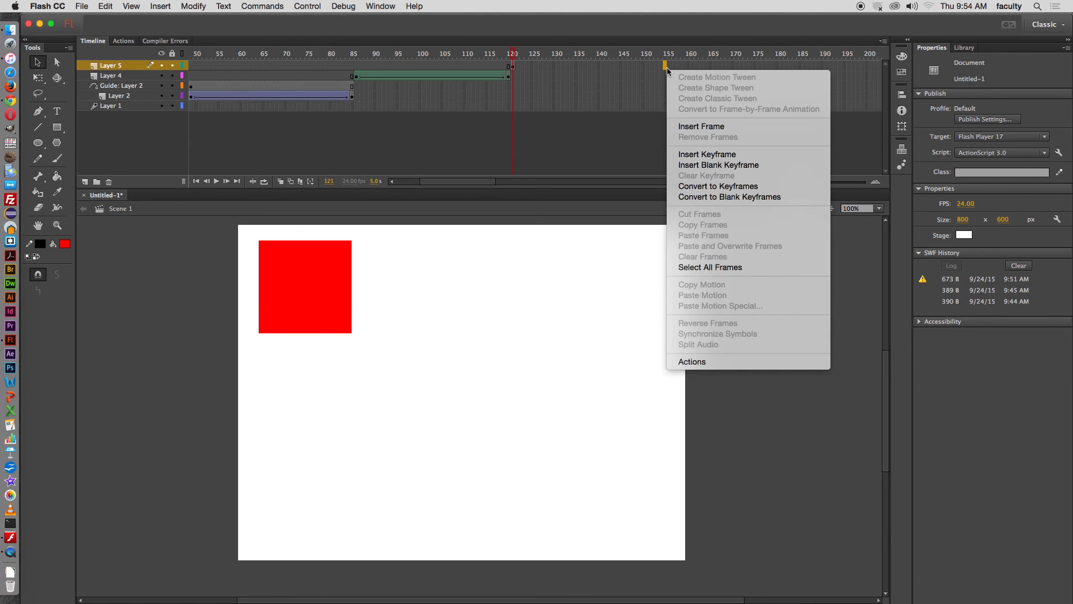
pyautogui.click(704, 165)
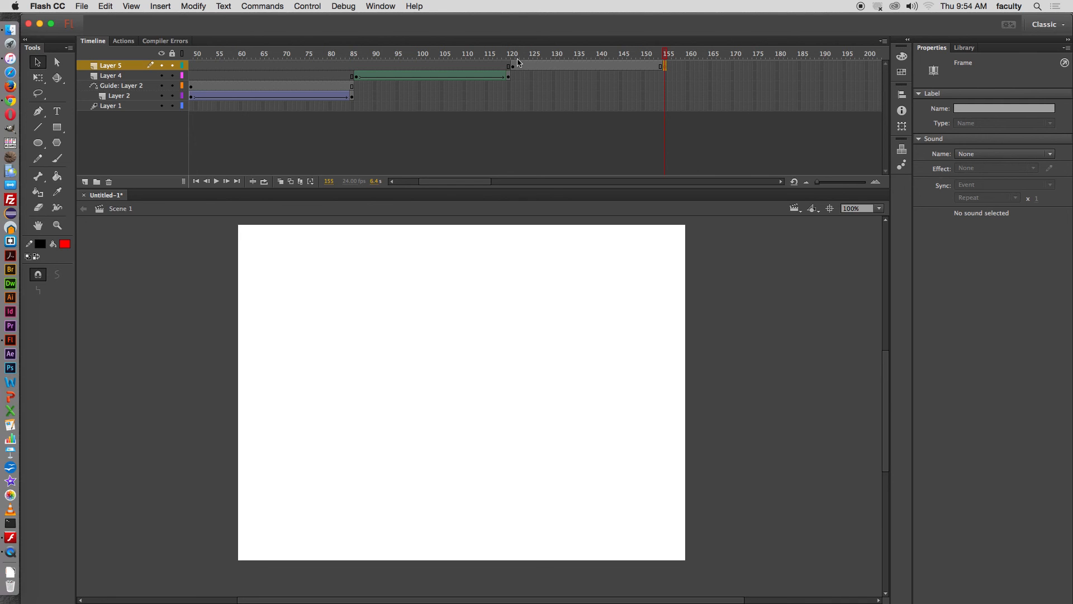
# Step: Draw a blue circle near the stage's lower-right corner on frame 155 and delete its outline
pyautogui.click(662, 54)
pyautogui.moveTo(662, 54)
pyautogui.mouseDown()
pyautogui.moveTo(586, 60)
pyautogui.moveTo(665, 63)
pyautogui.mouseUp()
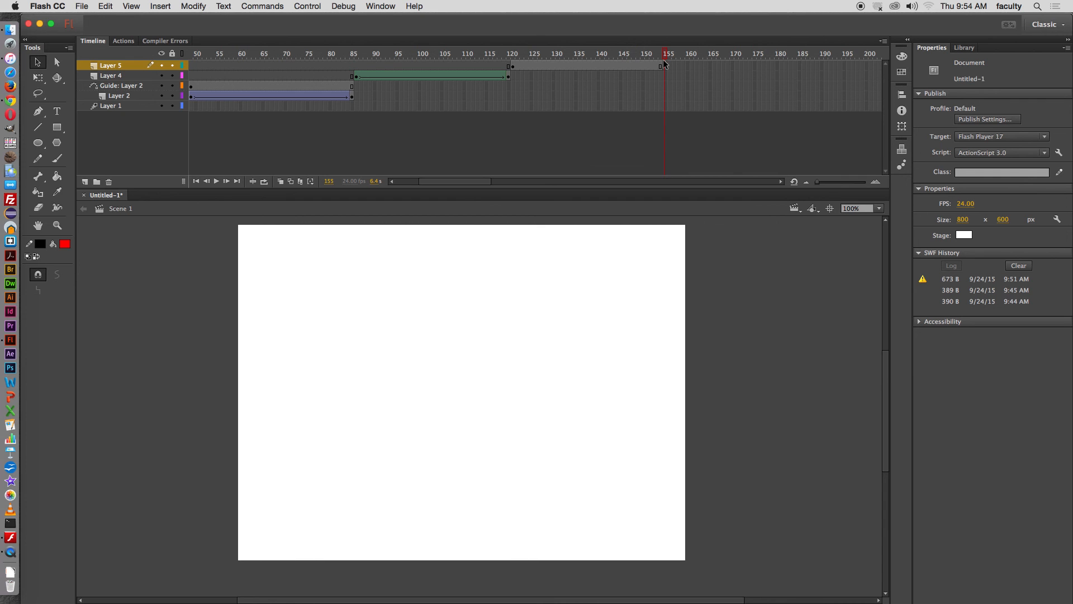
pyautogui.click(39, 144)
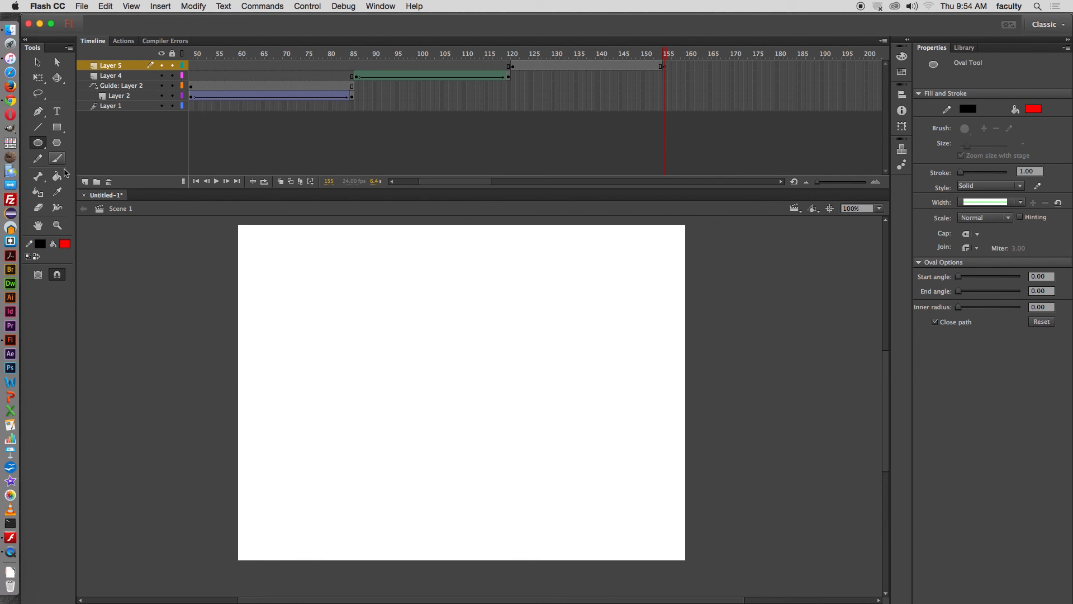
pyautogui.click(64, 245)
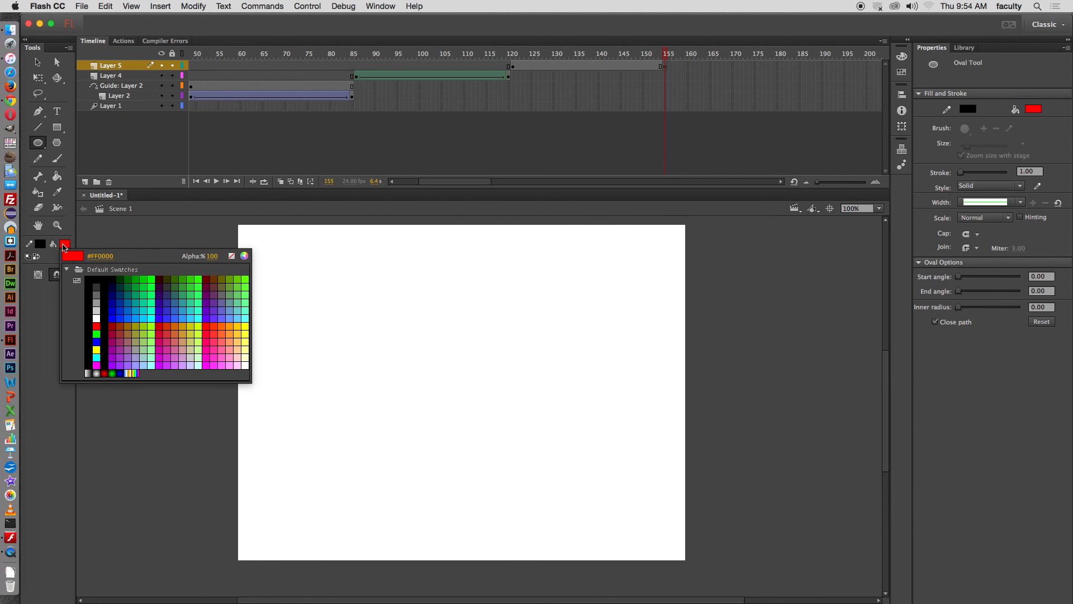
pyautogui.click(96, 342)
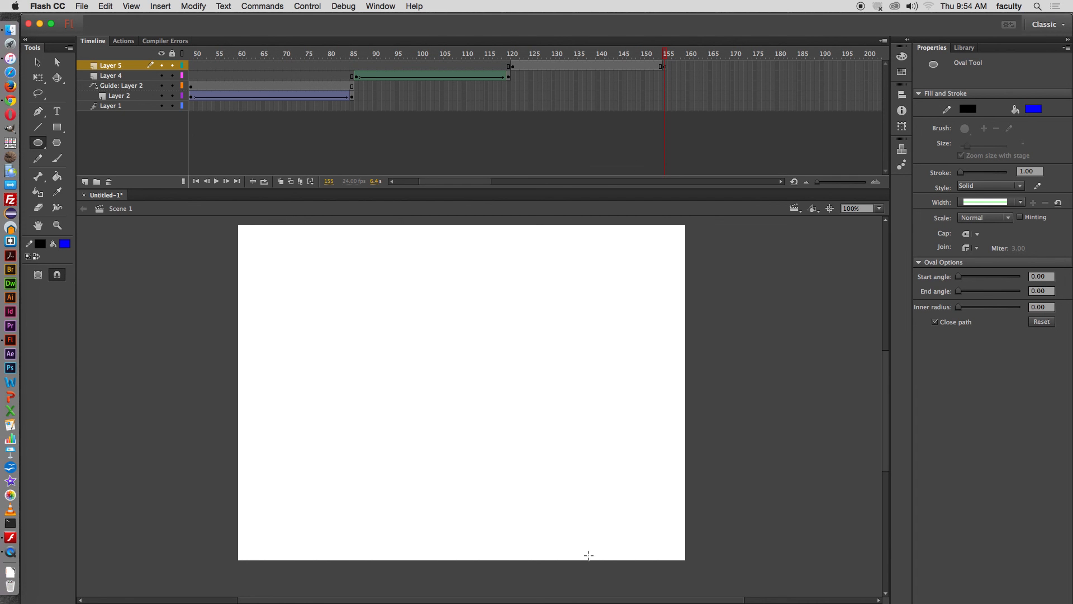
pyautogui.moveTo(556, 429); pyautogui.dragTo(666, 539)
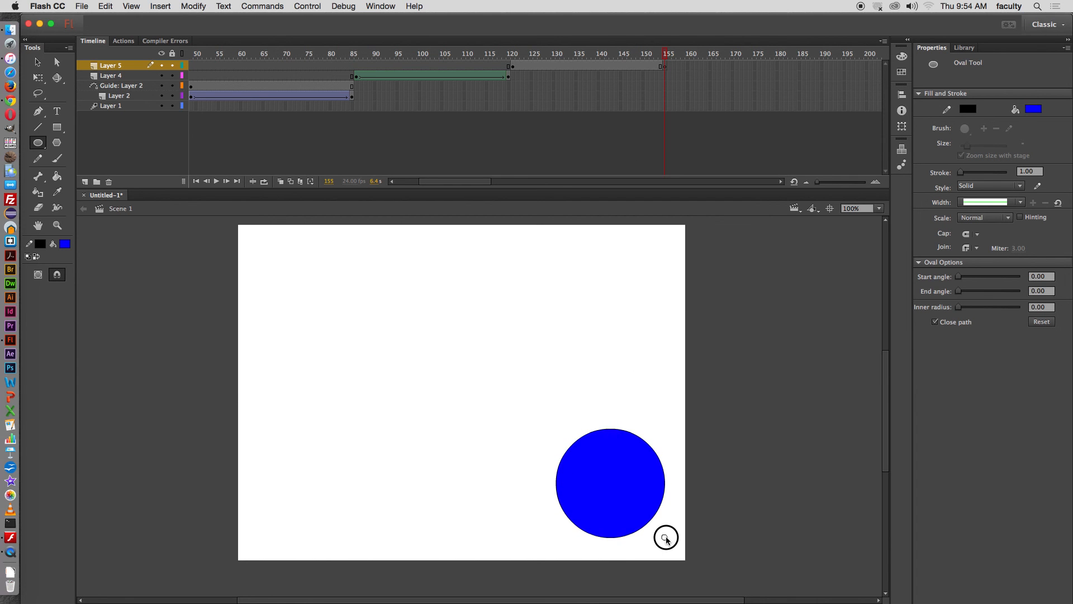
pyautogui.click(38, 62)
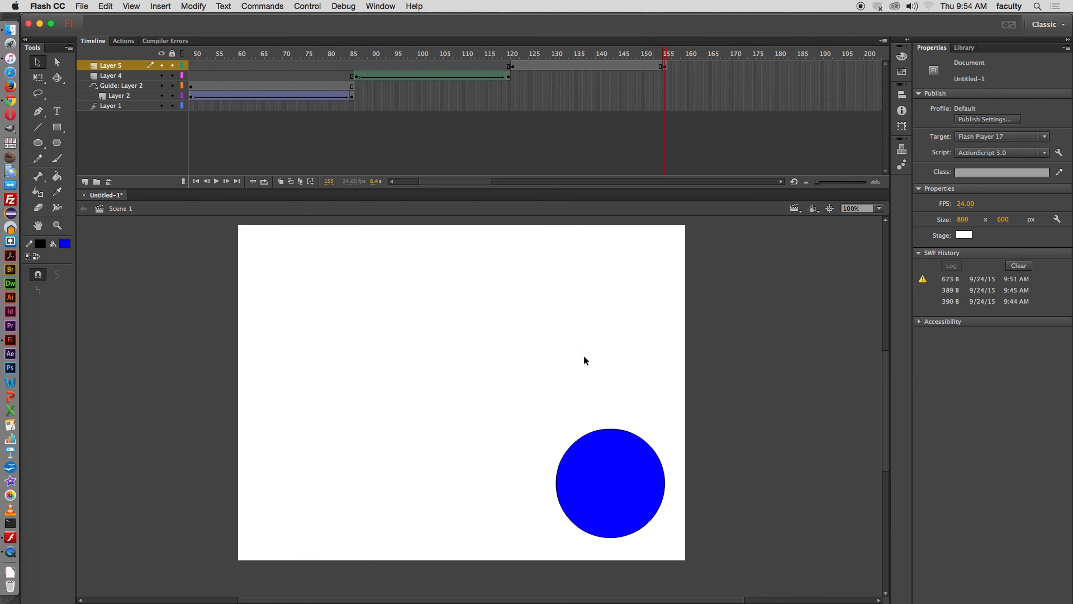
pyautogui.click(657, 455)
pyautogui.press('Delete')
# Step: Create a shape tween on Layer 5 between the red square at frame 121 and the blue circle at frame 155
pyautogui.moveTo(667, 54)
pyautogui.mouseDown()
pyautogui.moveTo(640, 53)
pyautogui.moveTo(665, 53)
pyautogui.mouseUp()
pyautogui.click(590, 66)
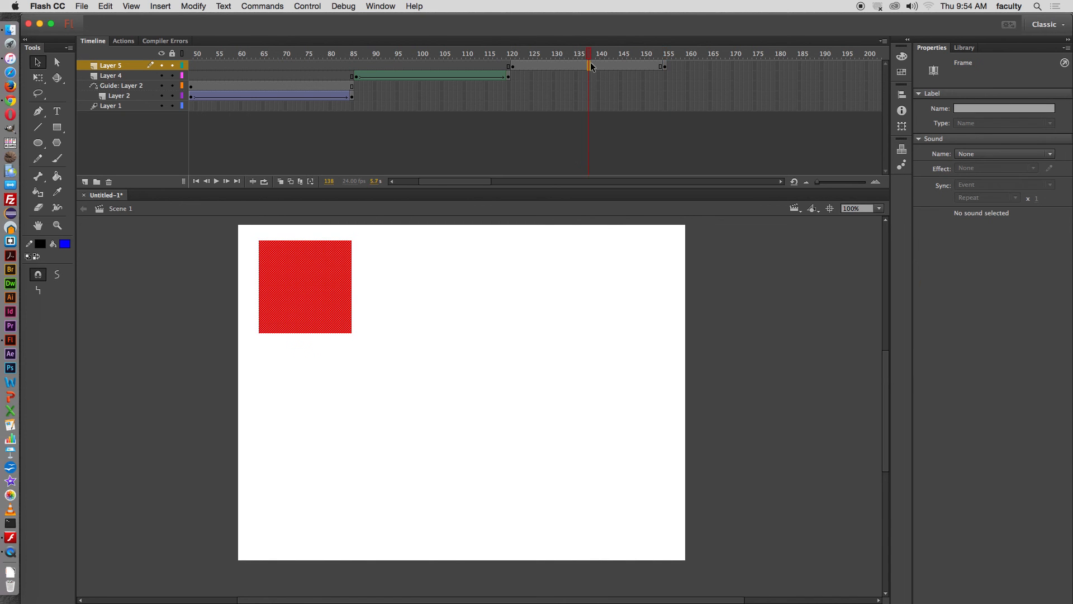
pyautogui.click(540, 66)
pyautogui.click(642, 65)
pyautogui.rightClick(641, 66)
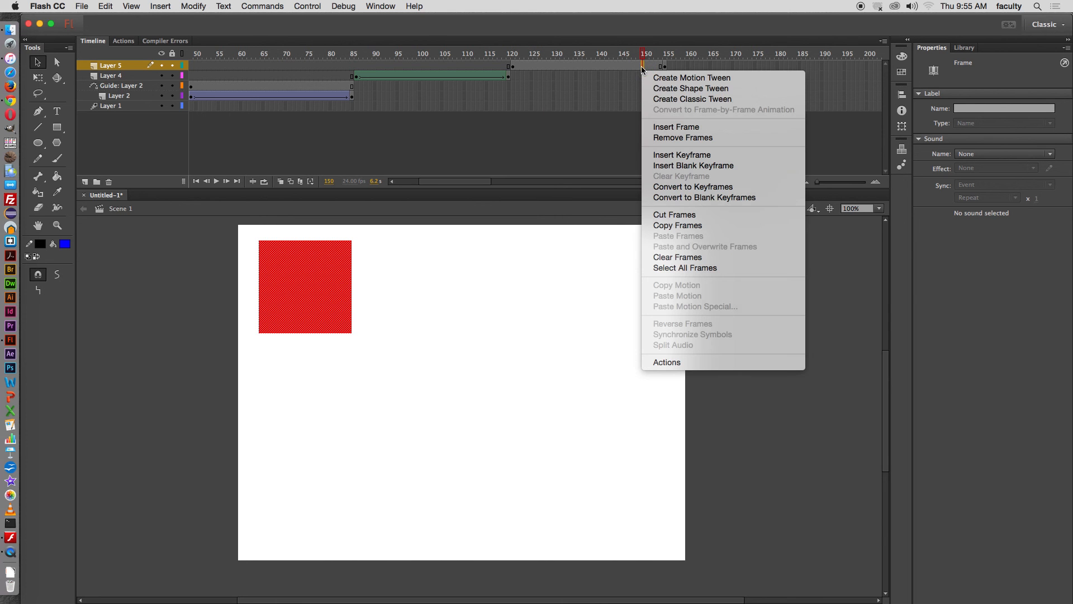
pyautogui.click(659, 89)
# Step: Scrub through the square-to-circle tween to frame 155, test the whole movie, and close its preview window
pyautogui.moveTo(642, 53); pyautogui.dragTo(670, 58)
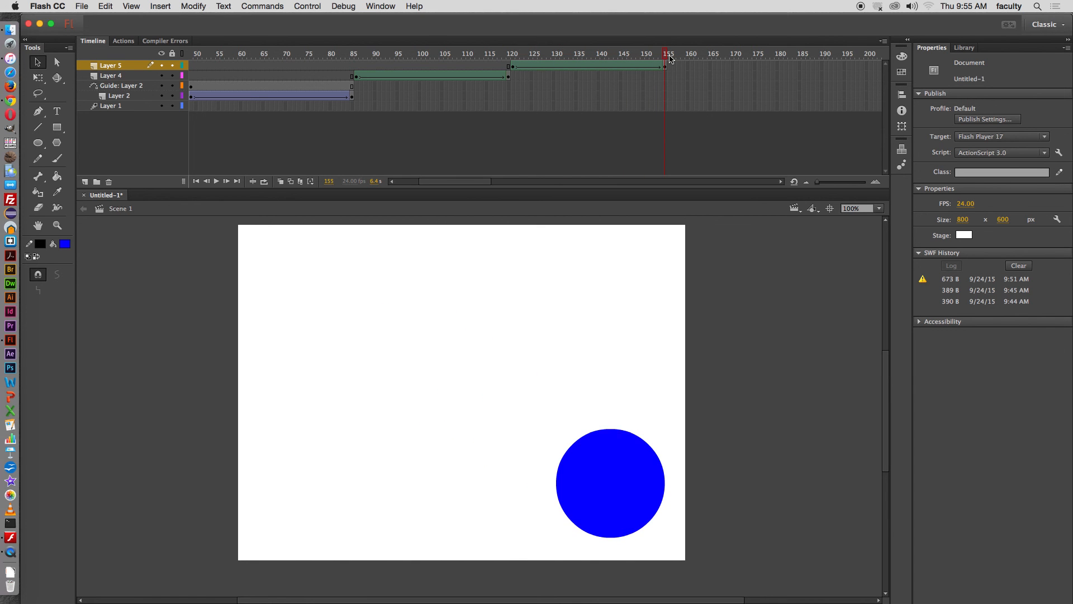
pyautogui.press('super+Return')
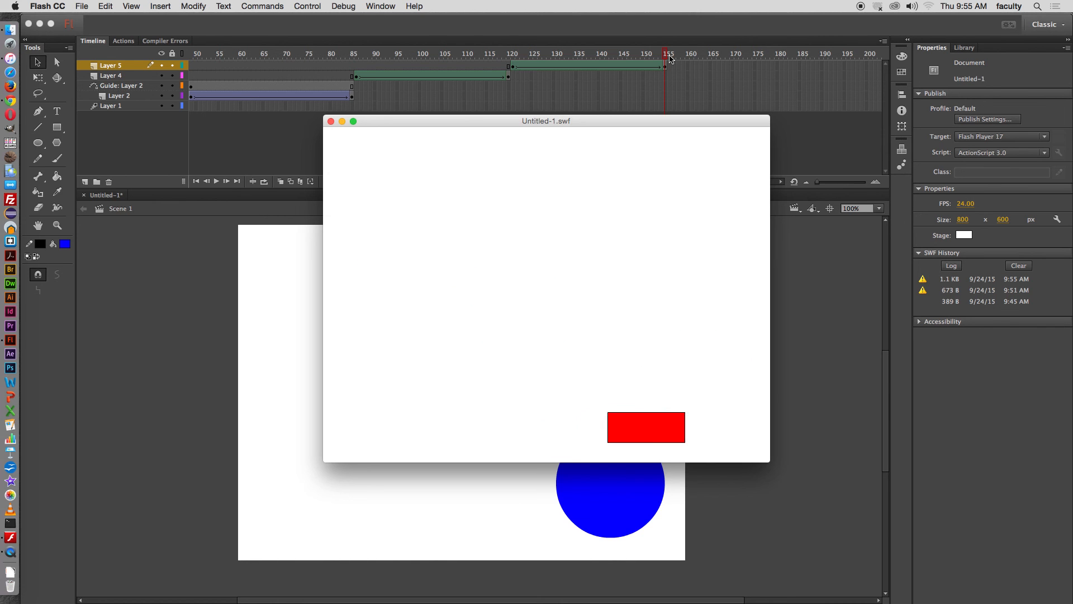
pyautogui.press('super+w')
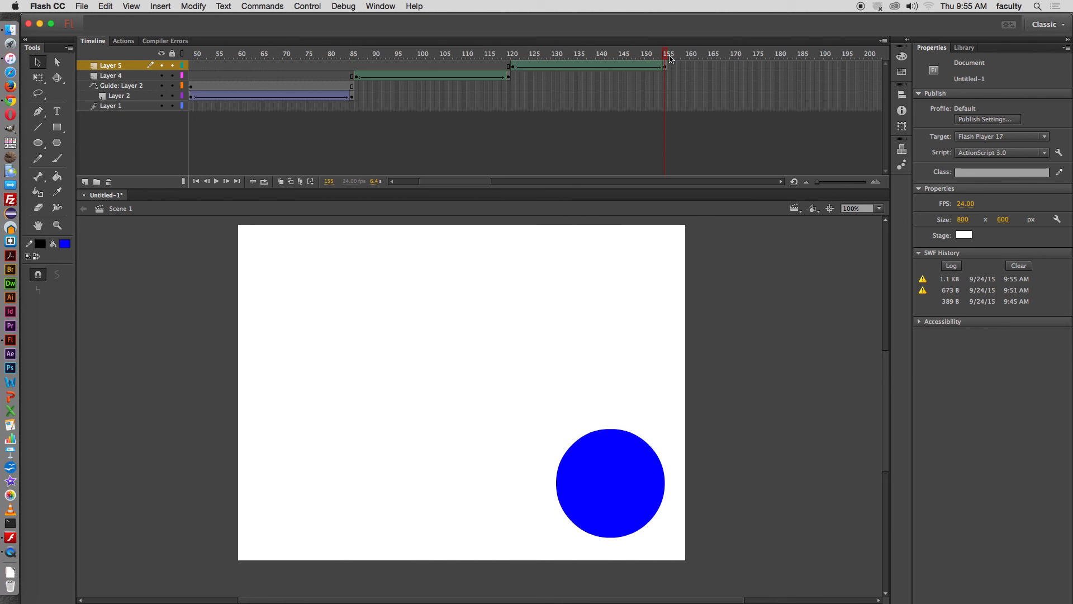
# Step: Adjust the timeline's zoom so that frames 1 through 155 of all layers fit in view
pyautogui.moveTo(482, 186); pyautogui.dragTo(449, 187)
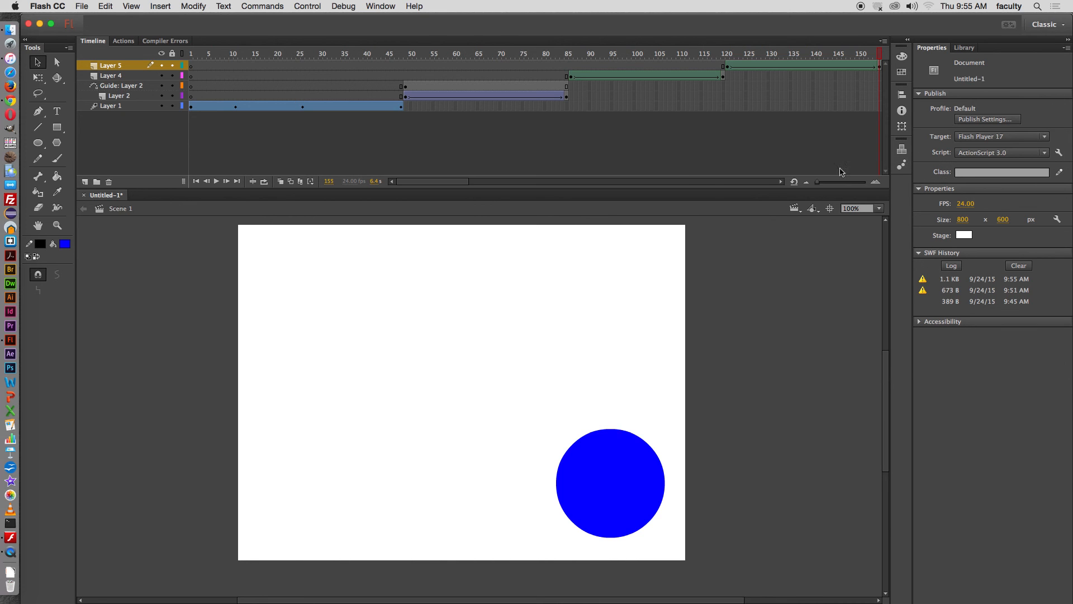
pyautogui.click(817, 183)
pyautogui.click(817, 184)
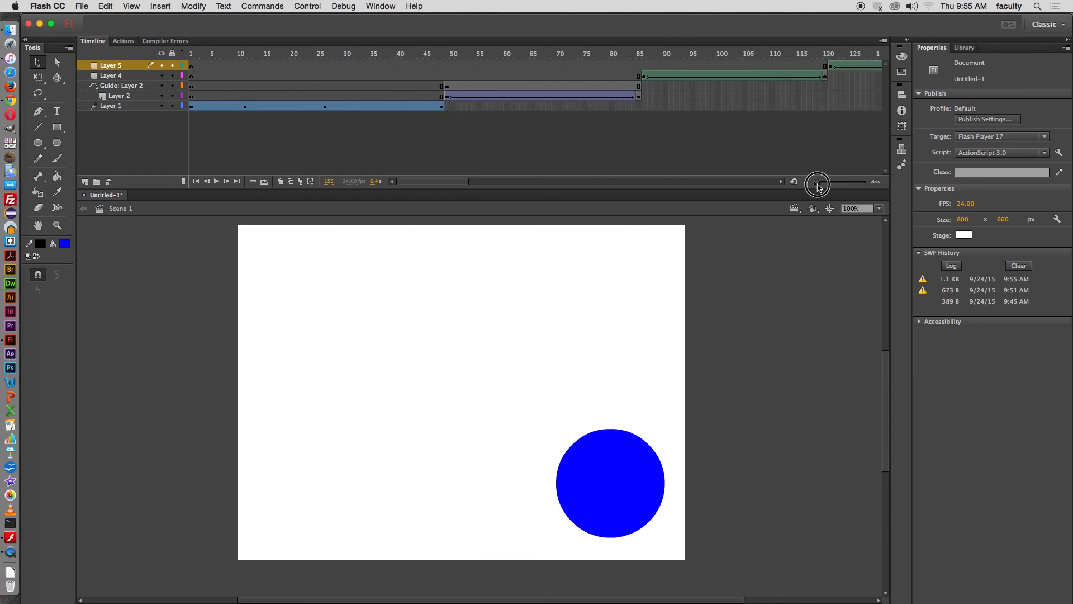
pyautogui.click(817, 184)
pyautogui.click(817, 185)
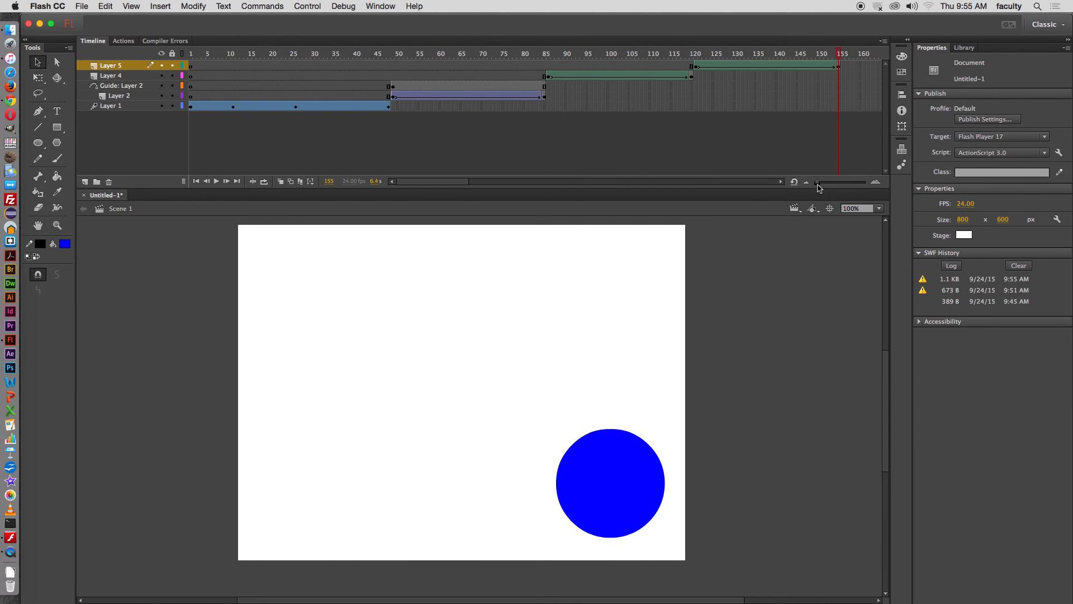